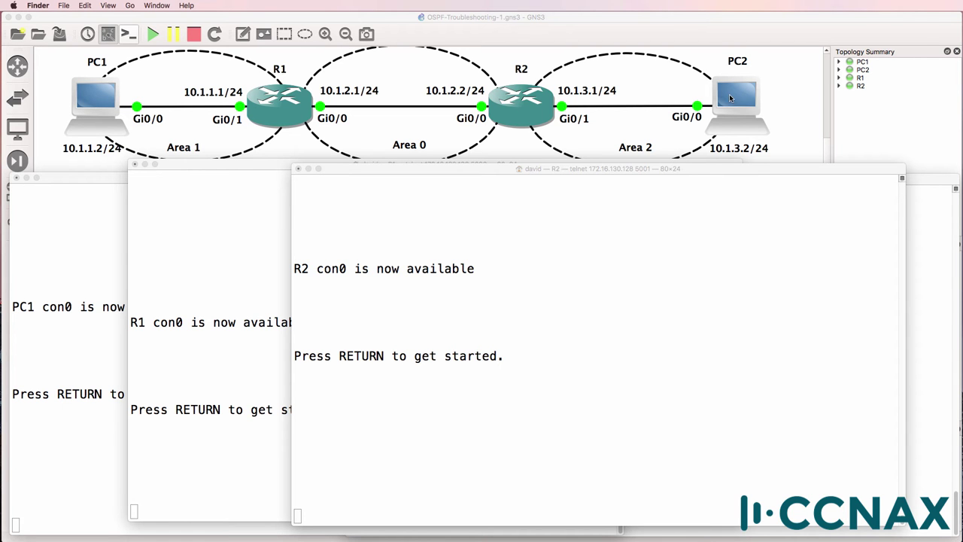
- On PC1, enter privileged mode and ping PC2 at 10.1.3.2, which fails as unreachable
{"action": "left_click", "coordinate": [90, 346]}
{"action": "key", "text": "Return"}
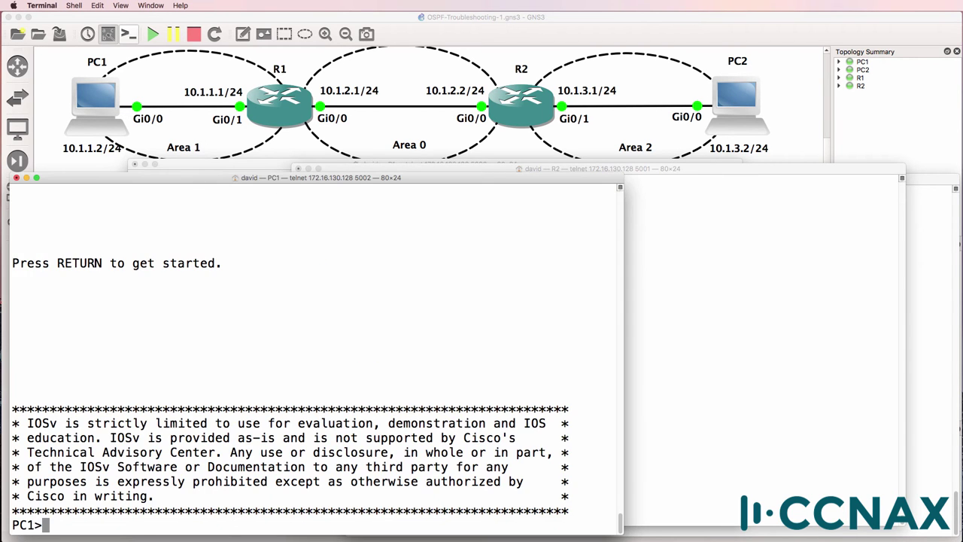
{"action": "type", "text": "en"}
{"action": "key", "text": "Return"}
{"action": "type", "text": "ping "}
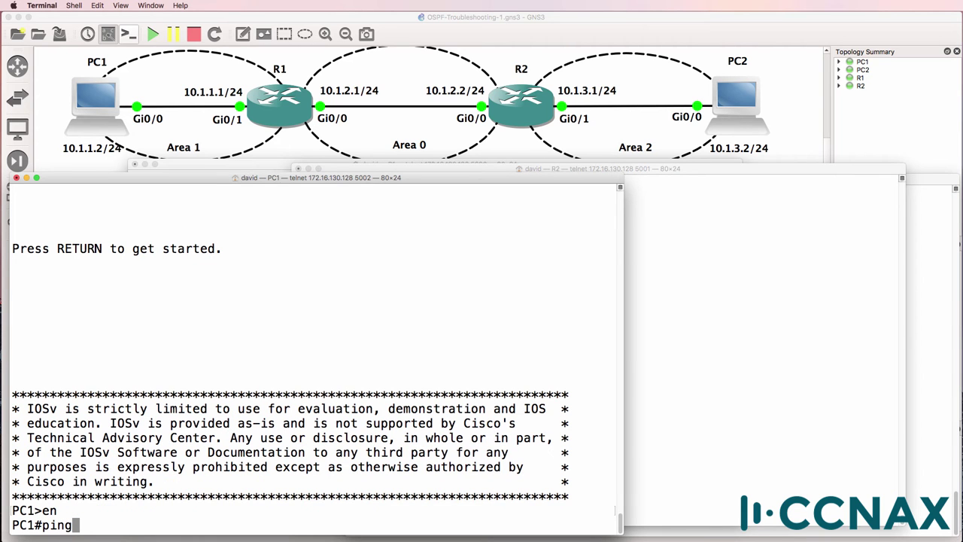
{"action": "type", "text": "10.1.3.2"}
{"action": "key", "text": "Return"}
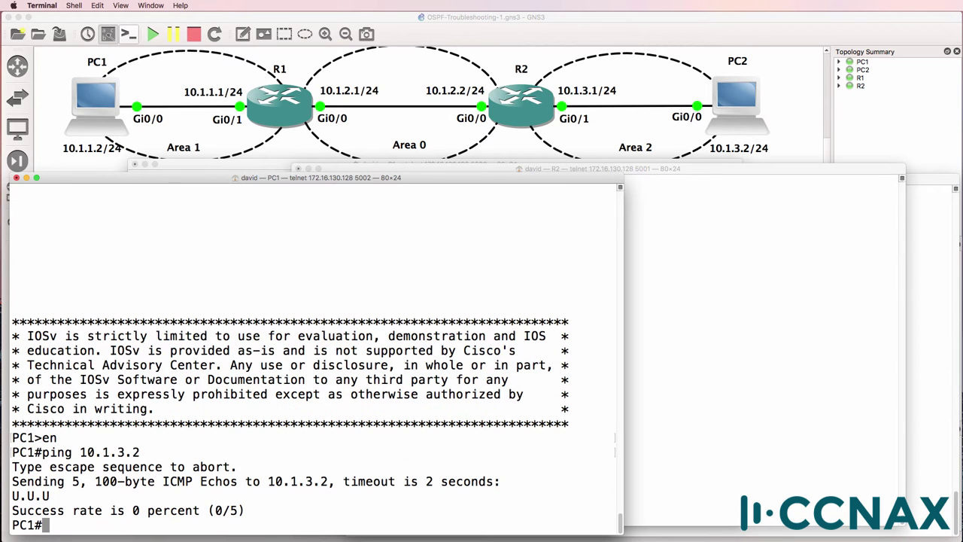
{"action": "double_click", "coordinate": [45, 495]}
- Show PC1's routing table and ping its default gateway 10.1.1.1 successfully
{"action": "type", "text": "sh ip route"}
{"action": "key", "text": "Return"}
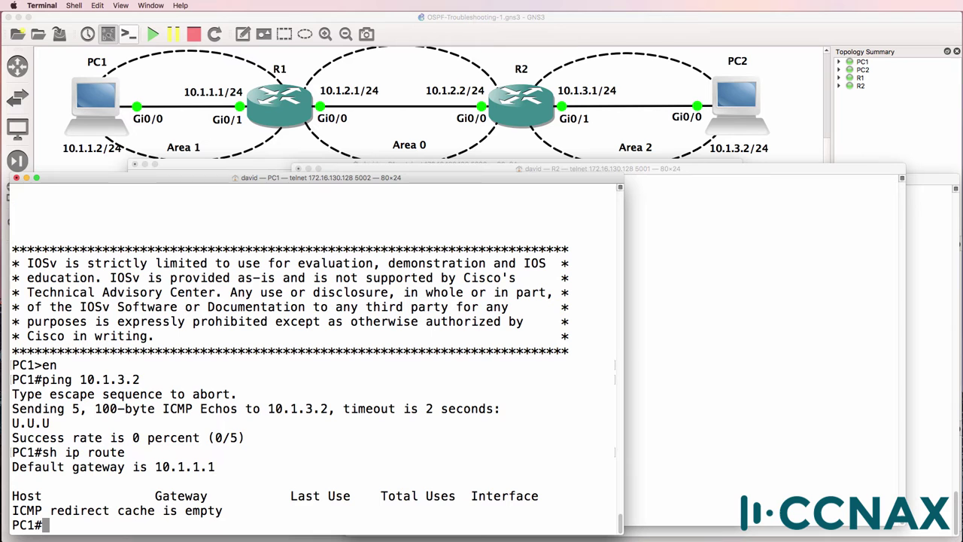
{"action": "left_click_drag", "start_coordinate": [216, 468], "coordinate": [12, 467]}
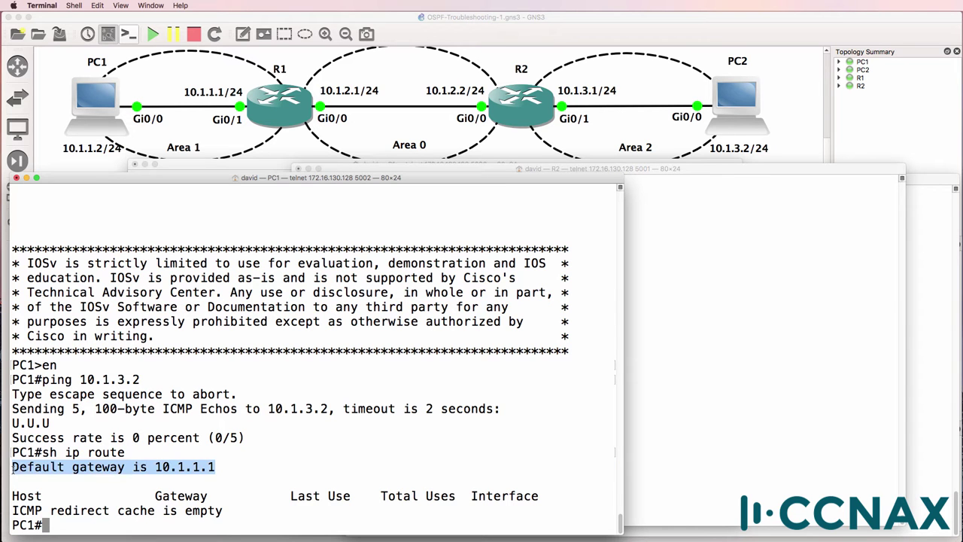
{"action": "type", "text": "ping 10.1.1.1"}
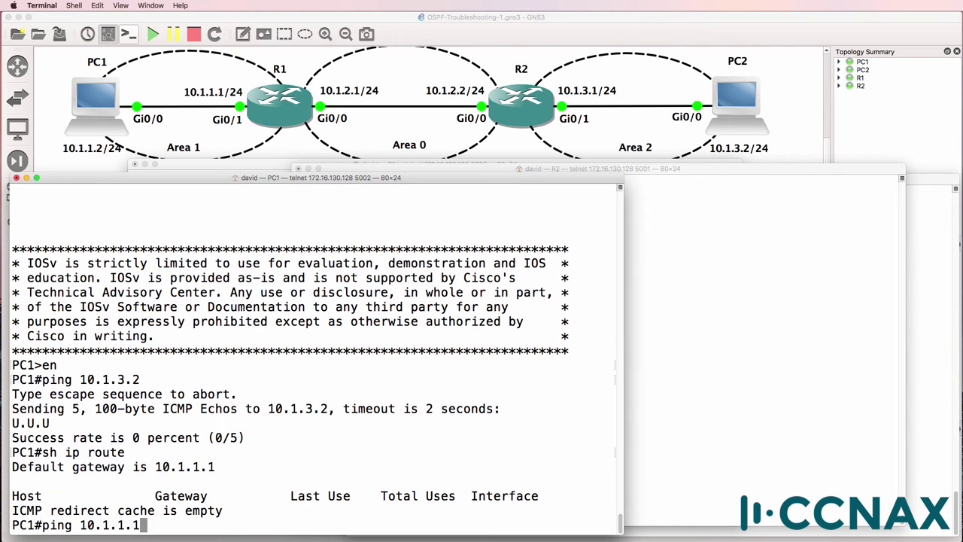
{"action": "key", "text": "Return"}
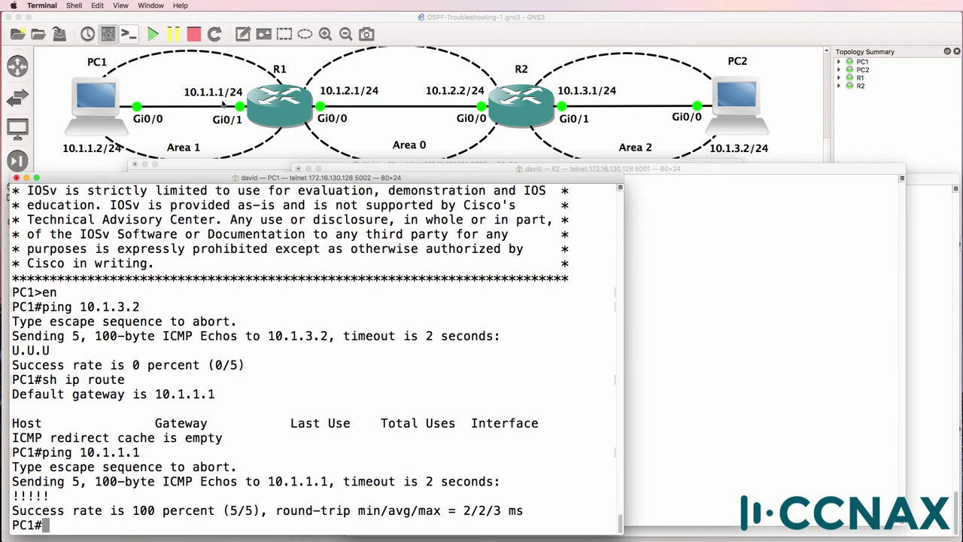
- On R1, enter privileged mode and show the routing table of only connected networks
{"action": "left_click", "coordinate": [277, 164]}
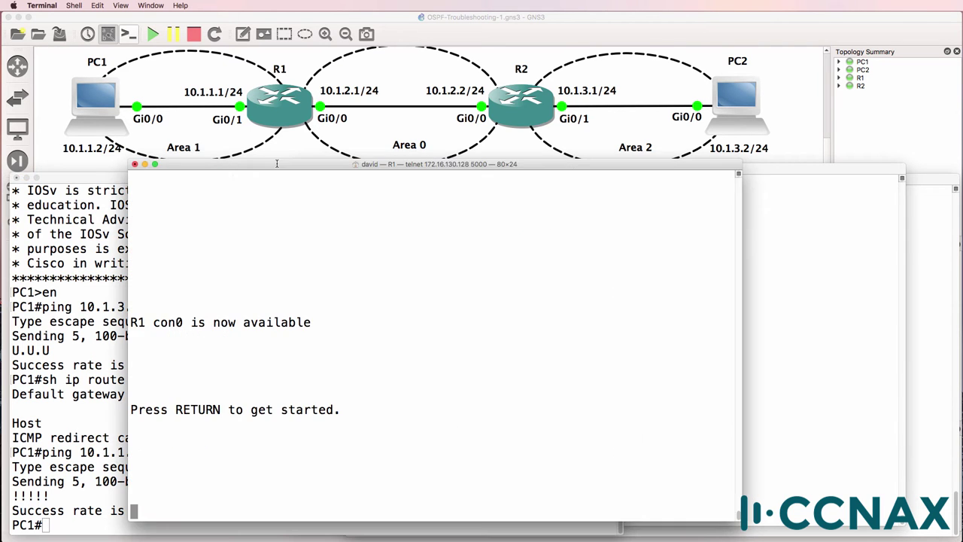
{"action": "key", "text": "Return"}
{"action": "type", "text": "en"}
{"action": "key", "text": "Return"}
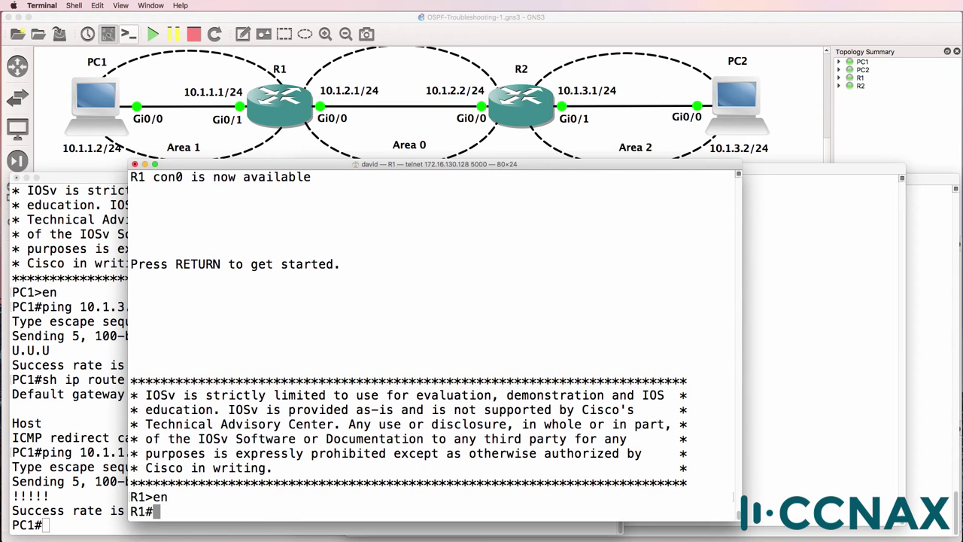
{"action": "type", "text": "sh ip route"}
{"action": "key", "text": "Return"}
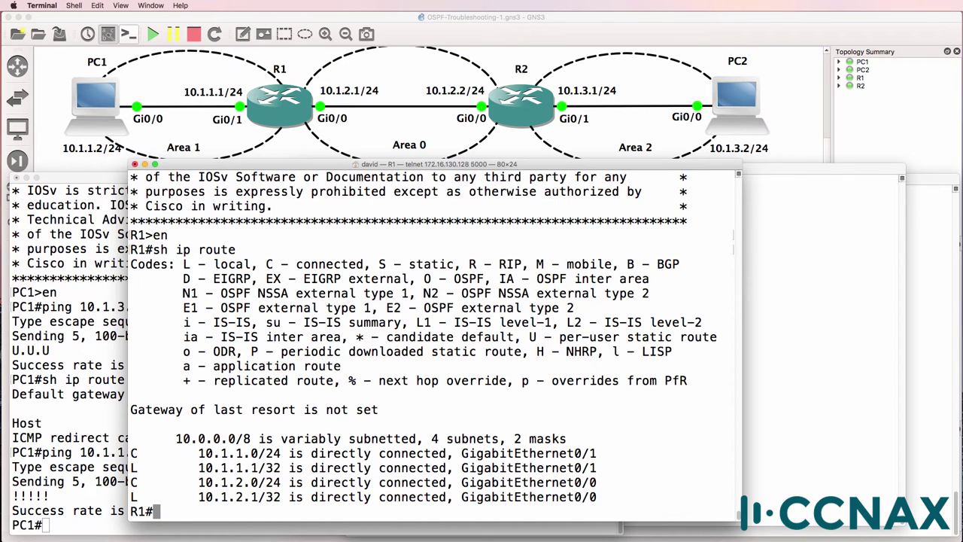
- Display R1's routing protocol details with sh ip prot and highlight the ospf 1 process
{"action": "type", "text": "sh ip prot"}
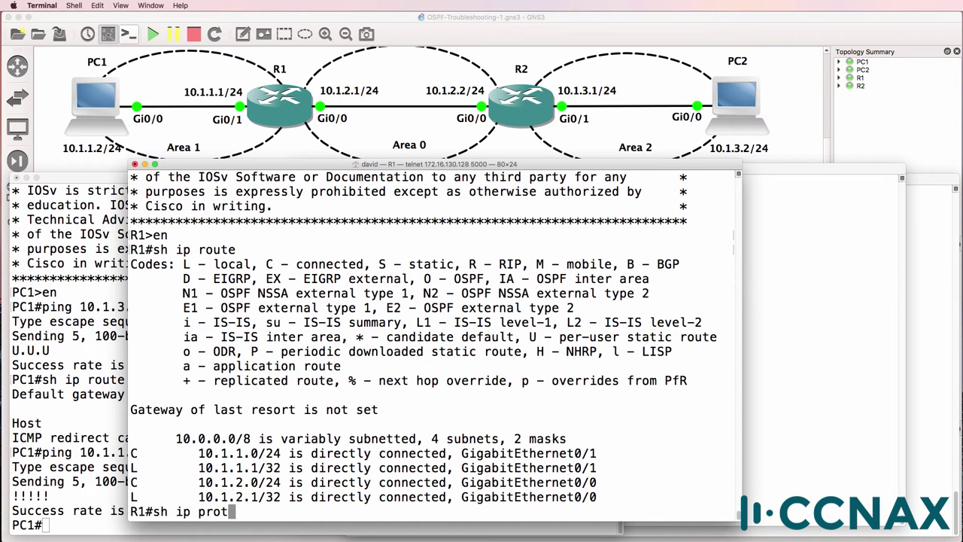
{"action": "key", "text": "Return"}
{"action": "key", "text": "space"}
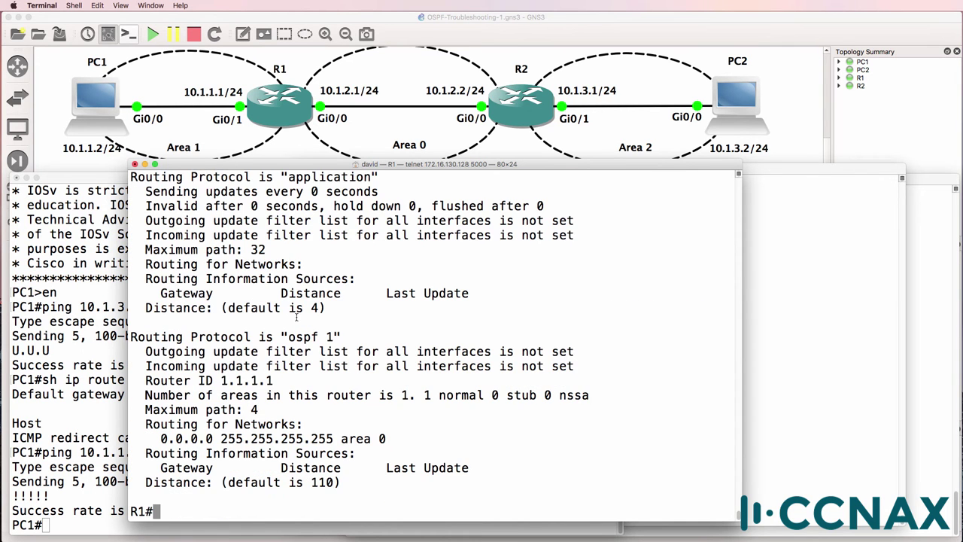
{"action": "left_click_drag", "start_coordinate": [289, 336], "coordinate": [335, 337]}
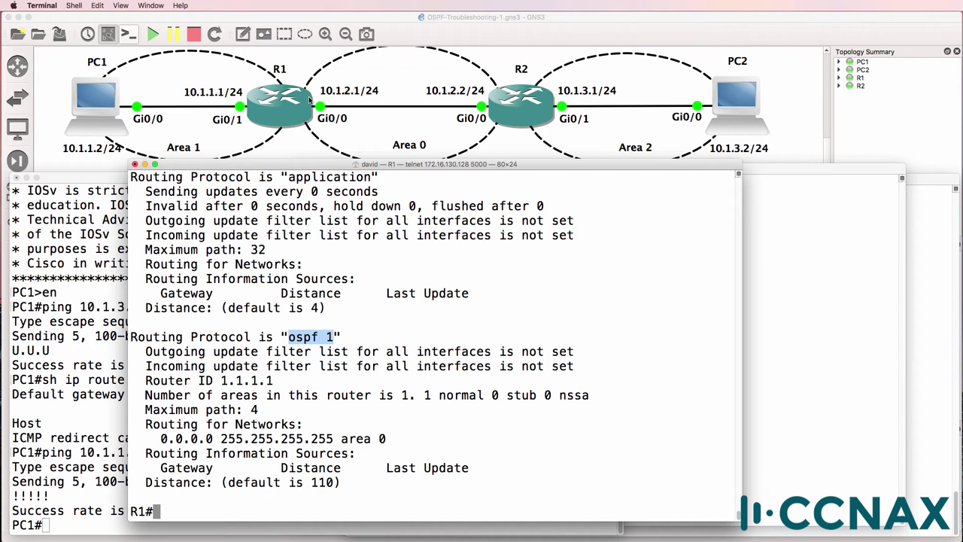
{"action": "left_click", "coordinate": [276, 335]}
{"action": "left_click_drag", "start_coordinate": [289, 336], "coordinate": [334, 336]}
- On R2, enter privileged mode, display routing protocol details, and highlight the ospf 1 process
{"action": "left_click", "coordinate": [791, 284]}
{"action": "key", "text": "Return"}
{"action": "type", "text": "en"}
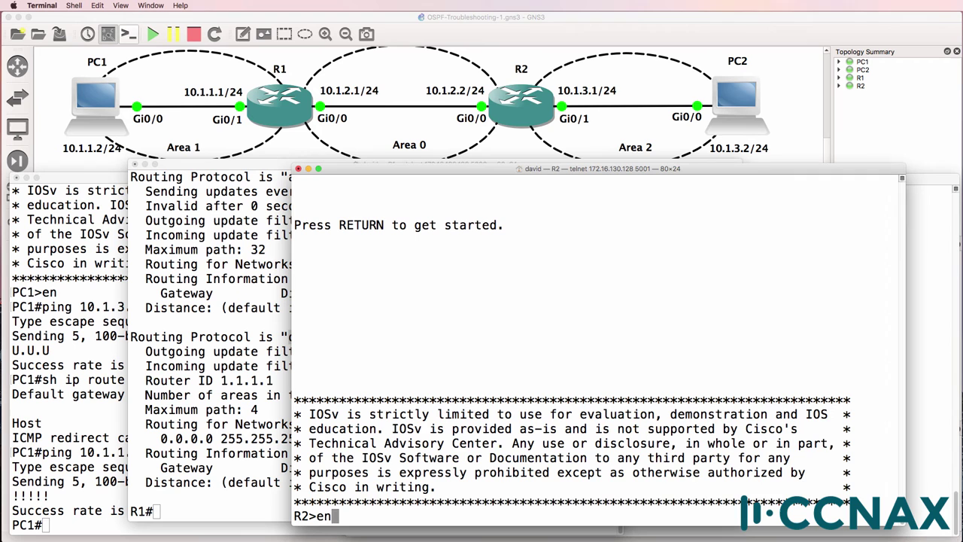
{"action": "key", "text": "Return"}
{"action": "type", "text": "sh ip prot"}
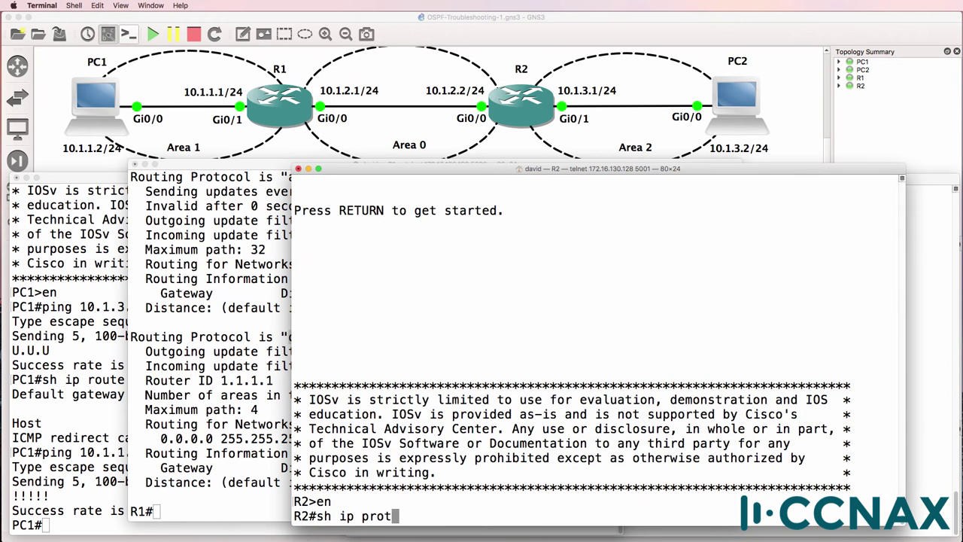
{"action": "key", "text": "Return"}
{"action": "key", "text": "space"}
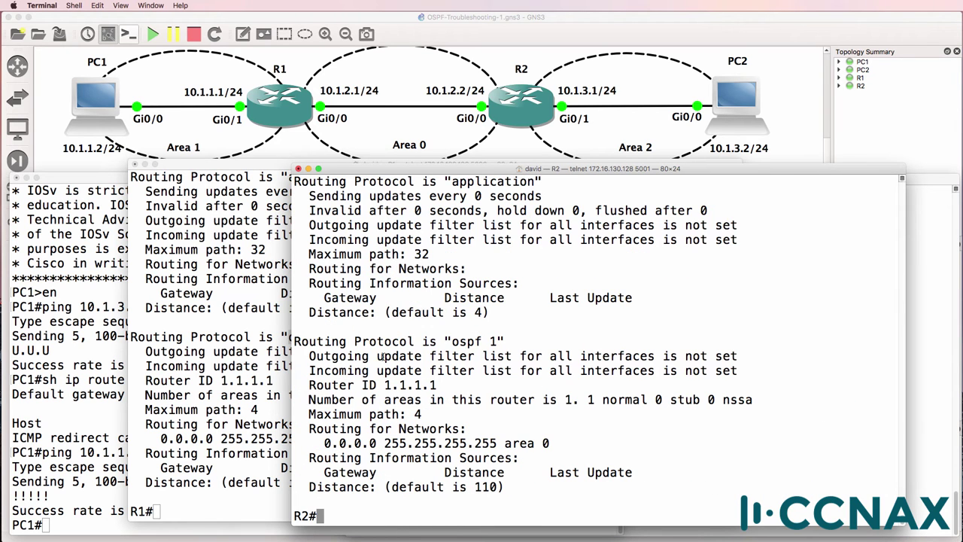
{"action": "left_click_drag", "start_coordinate": [454, 341], "coordinate": [504, 341]}
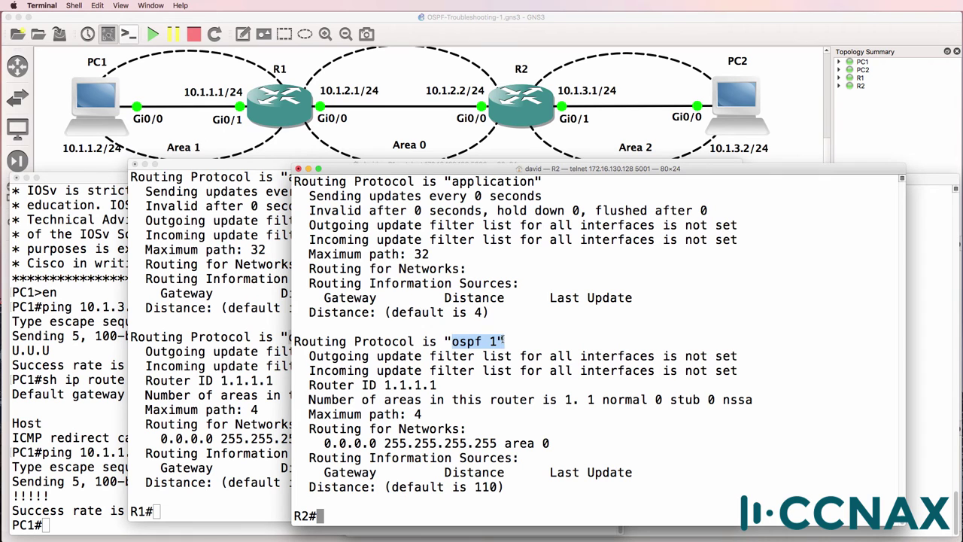
- Show R2's routing table of connected subnets, then rerun sh ip prot
{"action": "type", "text": "sh ip route"}
{"action": "key", "text": "Return"}
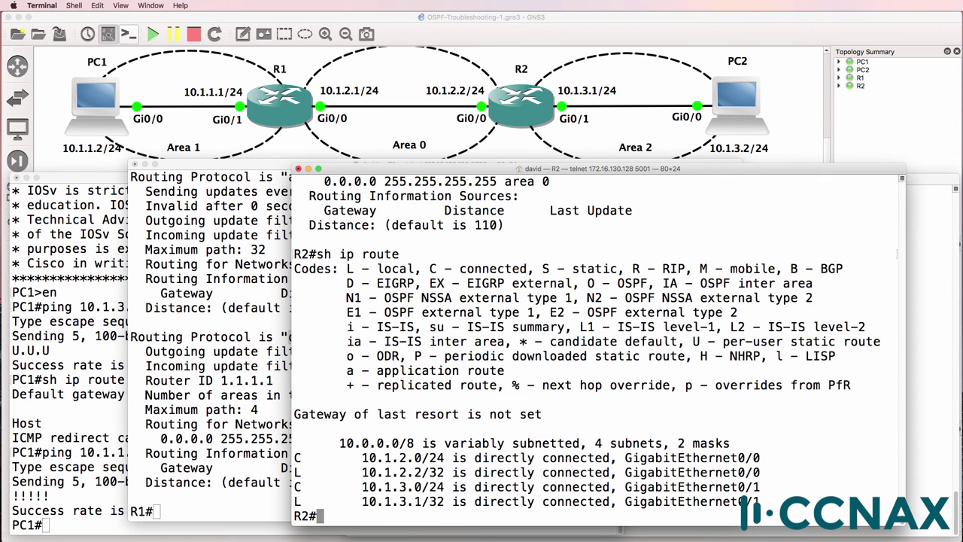
{"action": "key", "text": "Up"}
{"action": "key", "text": "BackSpace"}
{"action": "key", "text": "BackSpace"}
{"action": "key", "text": "BackSpace"}
{"action": "key", "text": "BackSpace"}
{"action": "key", "text": "BackSpace"}
{"action": "type", "text": "prot"}
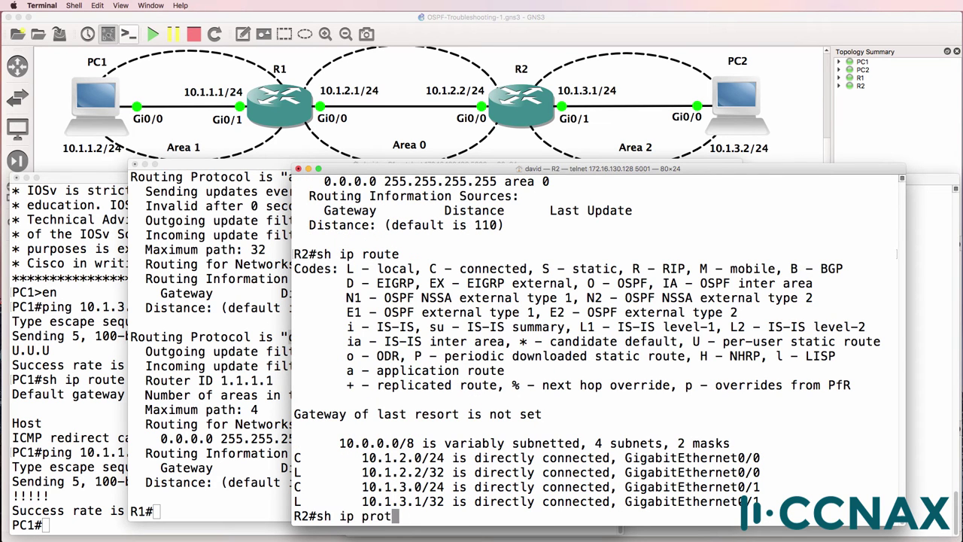
{"action": "key", "text": "Return"}
{"action": "key", "text": "space"}
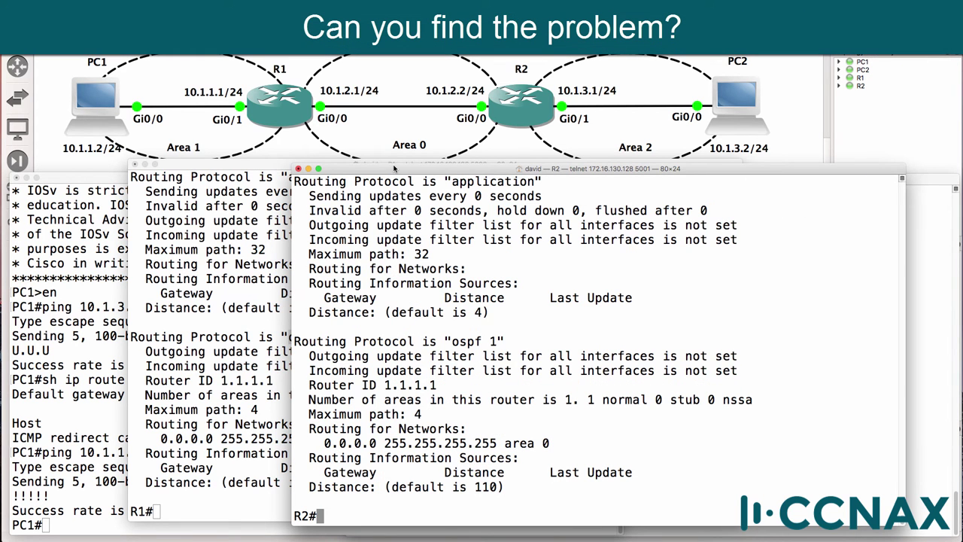
- Arrange the R1 and R2 console windows side by side
{"action": "left_click_drag", "start_coordinate": [395, 170], "coordinate": [445, 165]}
{"action": "left_click", "coordinate": [307, 165]}
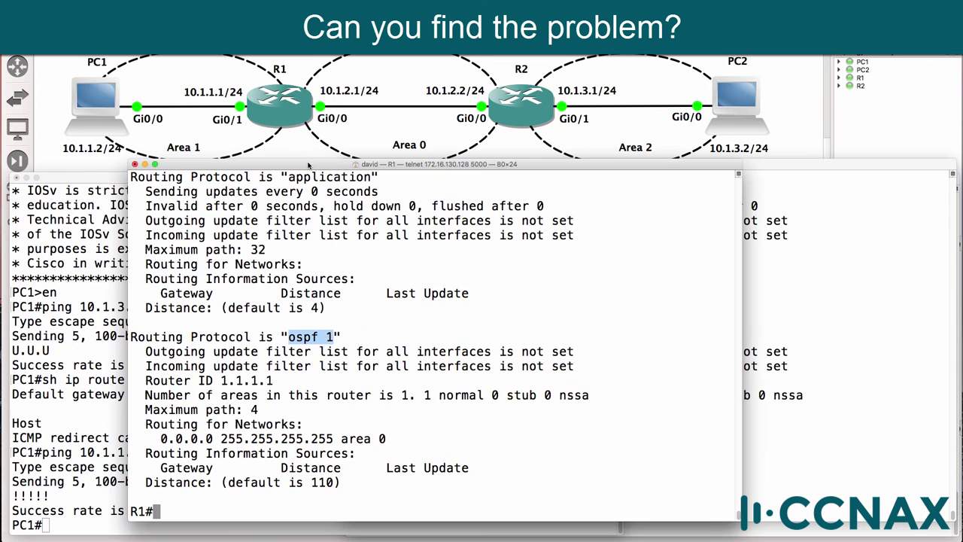
{"action": "left_click_drag", "start_coordinate": [311, 164], "coordinate": [211, 161]}
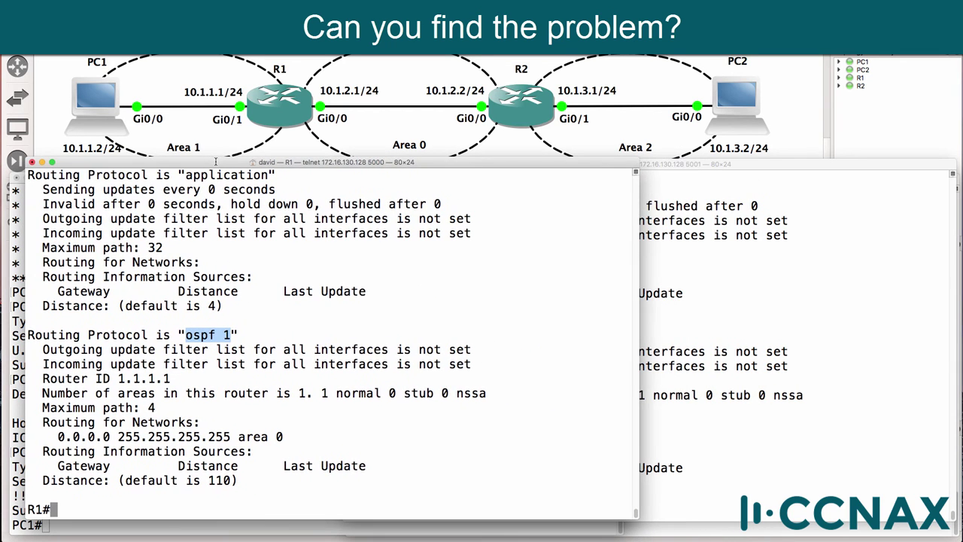
{"action": "left_click", "coordinate": [689, 245]}
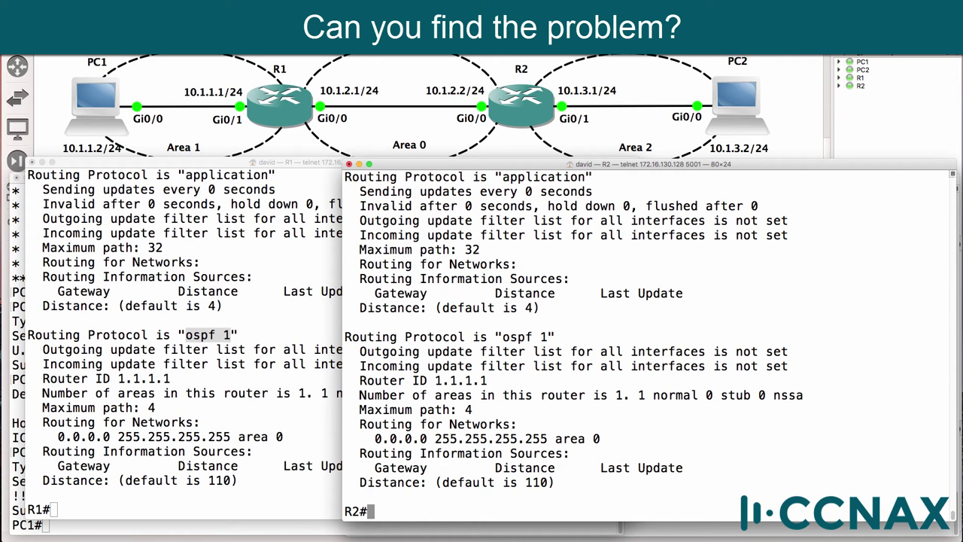
- Highlight the duplicate router ID 1.1.1.1 in both R1's and R2's output
{"action": "left_click", "coordinate": [113, 364]}
{"action": "left_click_drag", "start_coordinate": [34, 379], "coordinate": [170, 380]}
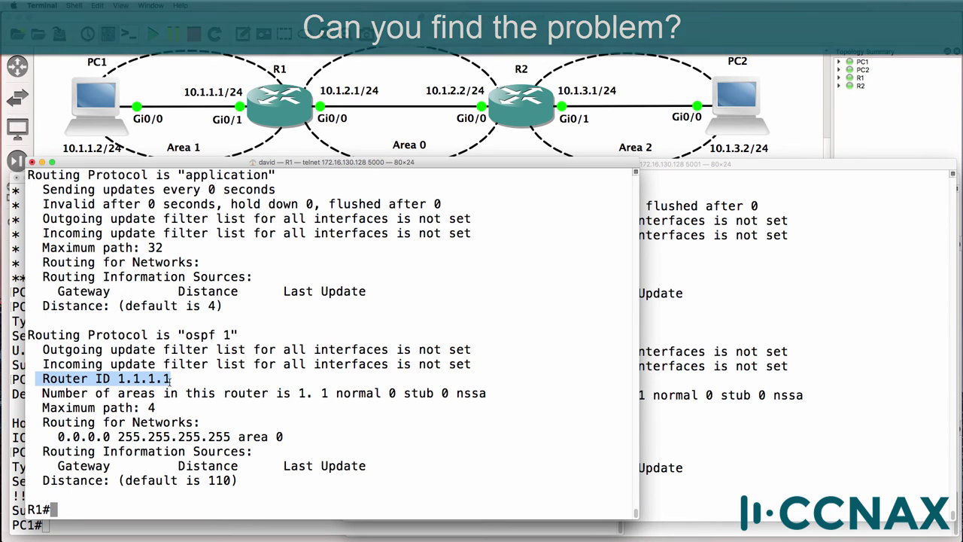
{"action": "left_click", "coordinate": [843, 311]}
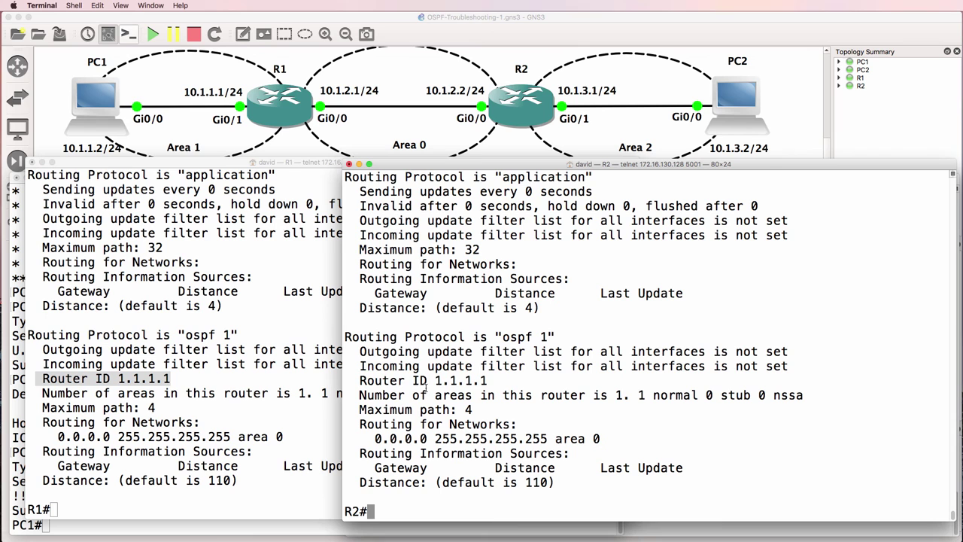
{"action": "left_click_drag", "start_coordinate": [348, 382], "coordinate": [509, 377]}
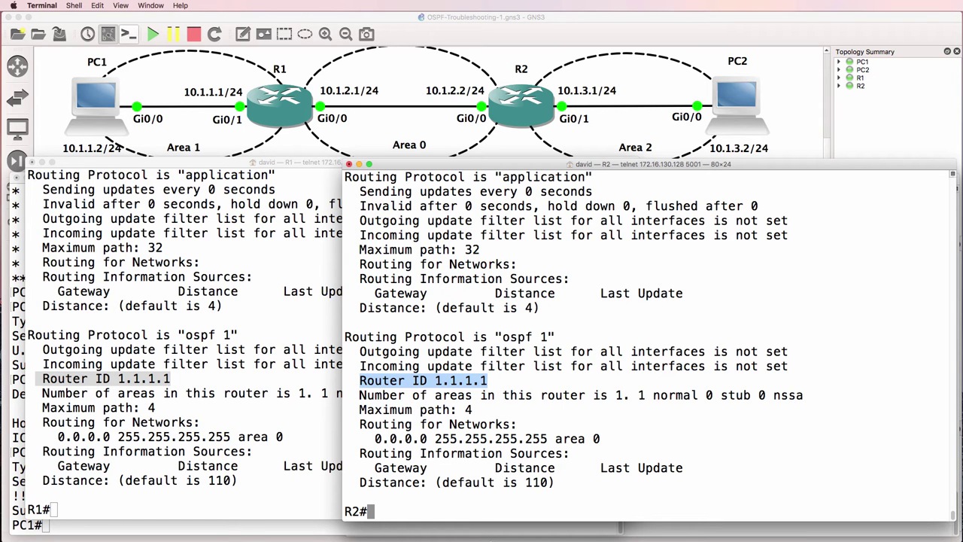
- Show R1's OSPF running-config section and highlight router ospf 1 with router-id 1.1.1.1
{"action": "left_click", "coordinate": [88, 387]}
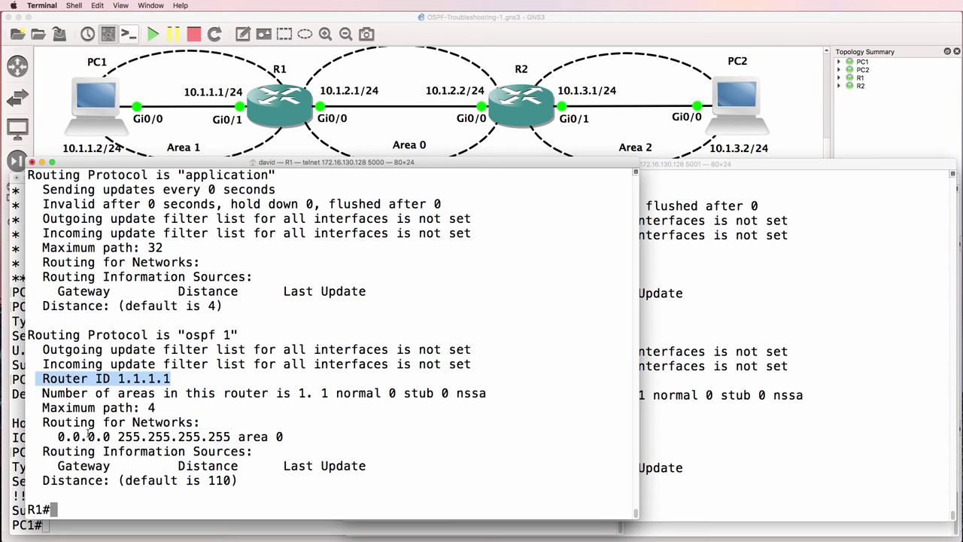
{"action": "type", "text": "sh run | se"}
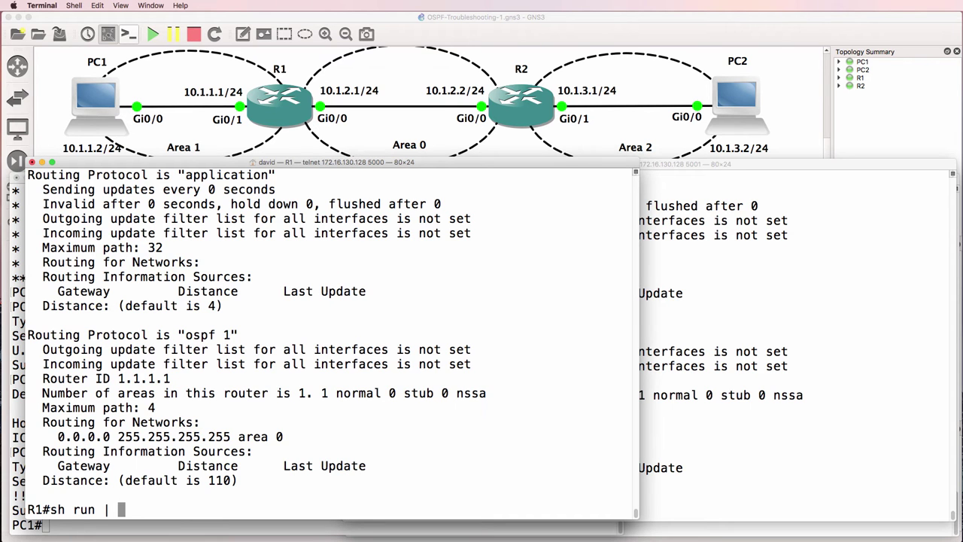
{"action": "key", "text": "Tab"}
{"action": "type", "text": "ospf"}
{"action": "key", "text": "Return"}
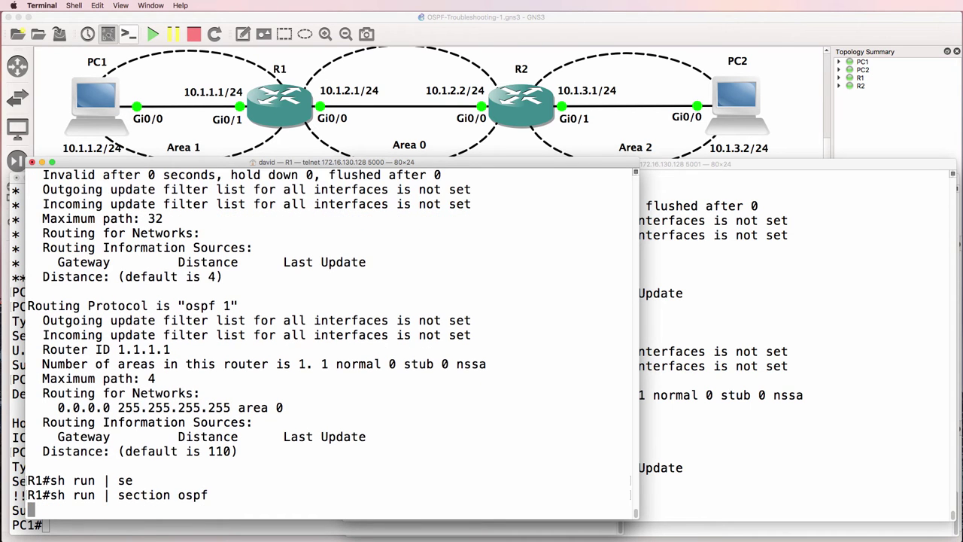
{"action": "left_click_drag", "start_coordinate": [29, 466], "coordinate": [179, 485]}
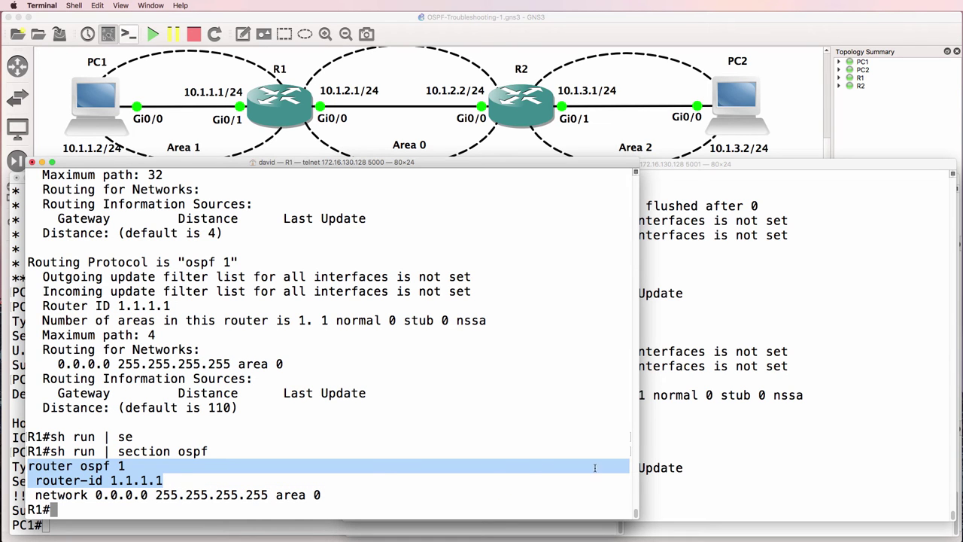
- Run sh run | se ospf on R2 and mark its router-id 1.1.1.1 line
{"action": "left_click", "coordinate": [727, 432]}
{"action": "type", "text": "sh run "}
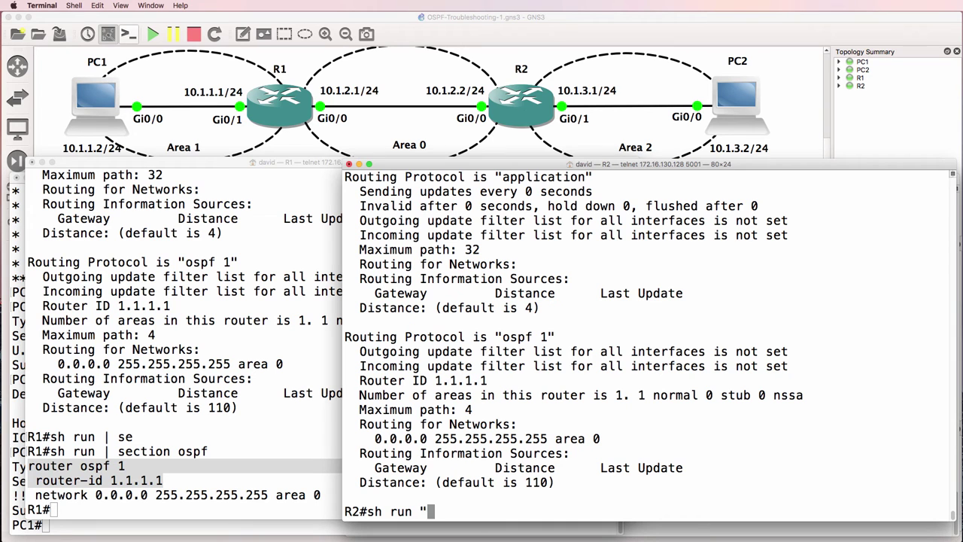
{"action": "type", "text": "| se ospf"}
{"action": "key", "text": "Return"}
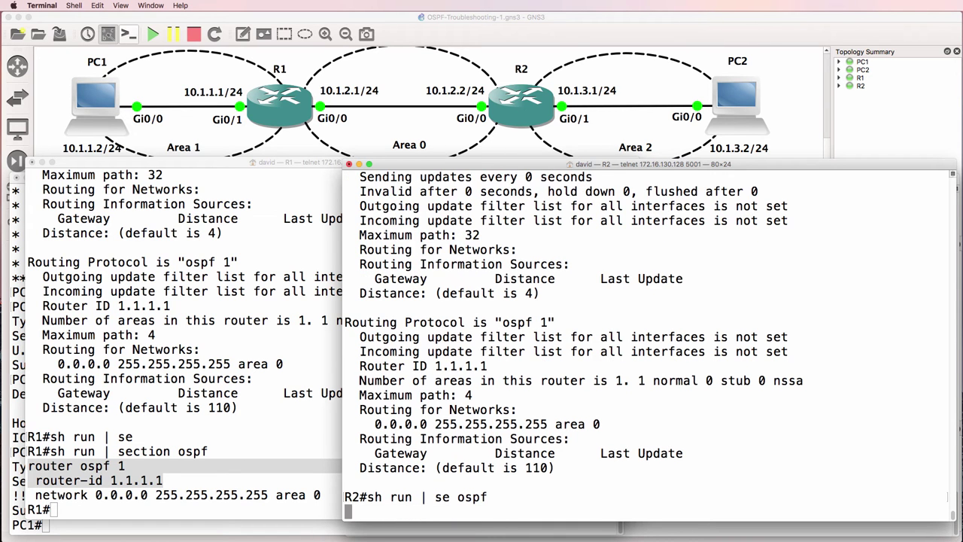
{"action": "left_click_drag", "start_coordinate": [353, 482], "coordinate": [522, 481]}
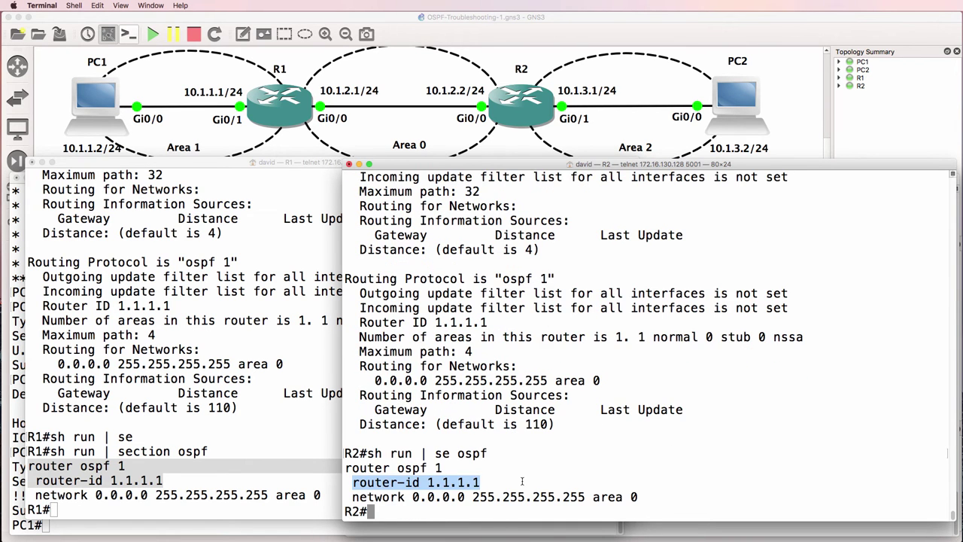
- On R2, set the router ospf 1 router-id to 2.2.2.2
{"action": "type", "text": "conf t"}
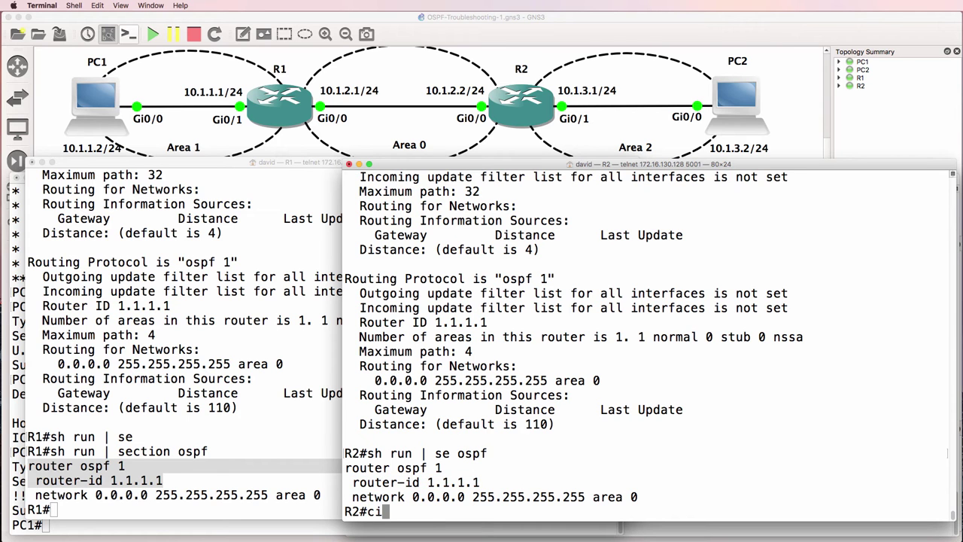
{"action": "key", "text": "Return"}
{"action": "type", "text": "router "}
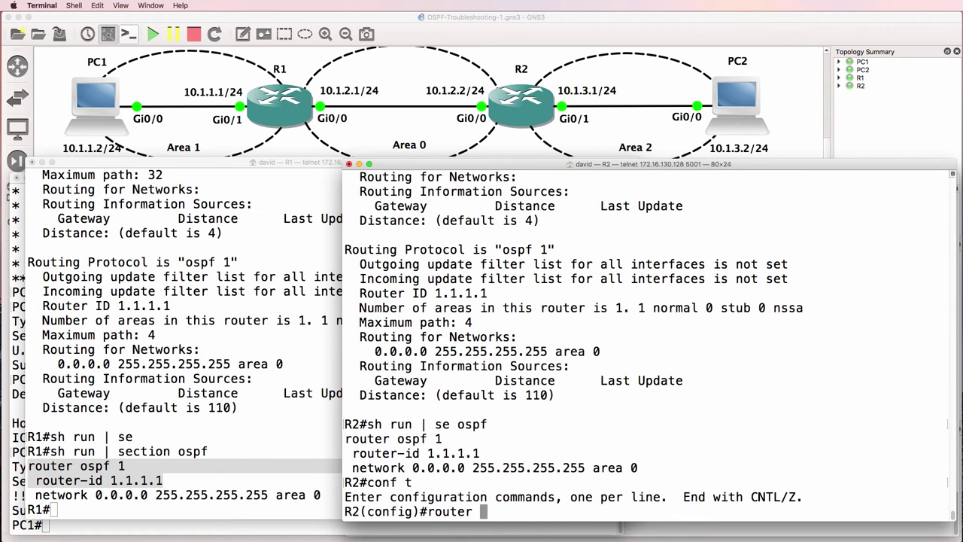
{"action": "type", "text": "ospf 1"}
{"action": "key", "text": "Return"}
{"action": "type", "text": "n"}
{"action": "key", "text": "BackSpace"}
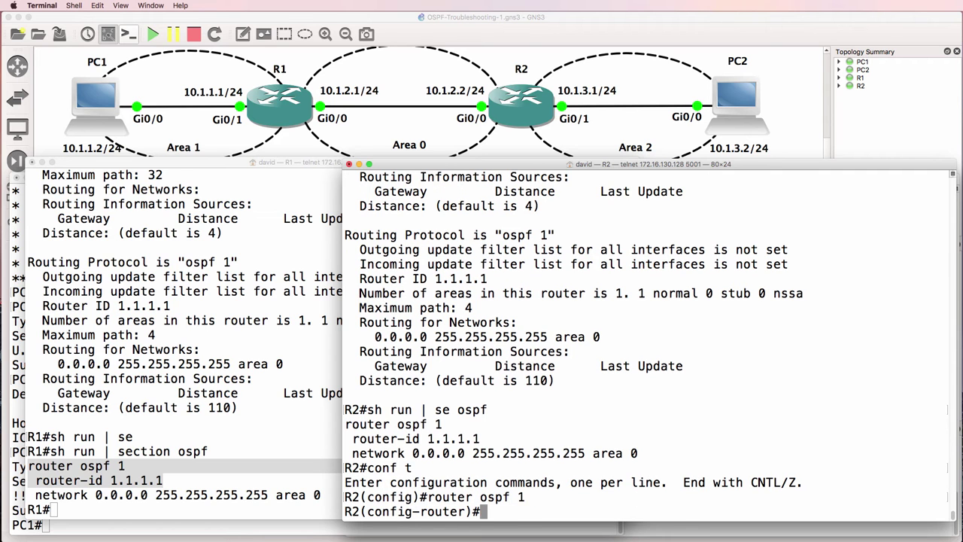
{"action": "type", "text": "router"}
{"action": "key", "text": "Tab"}
{"action": "type", "text": "2.2.2.2"}
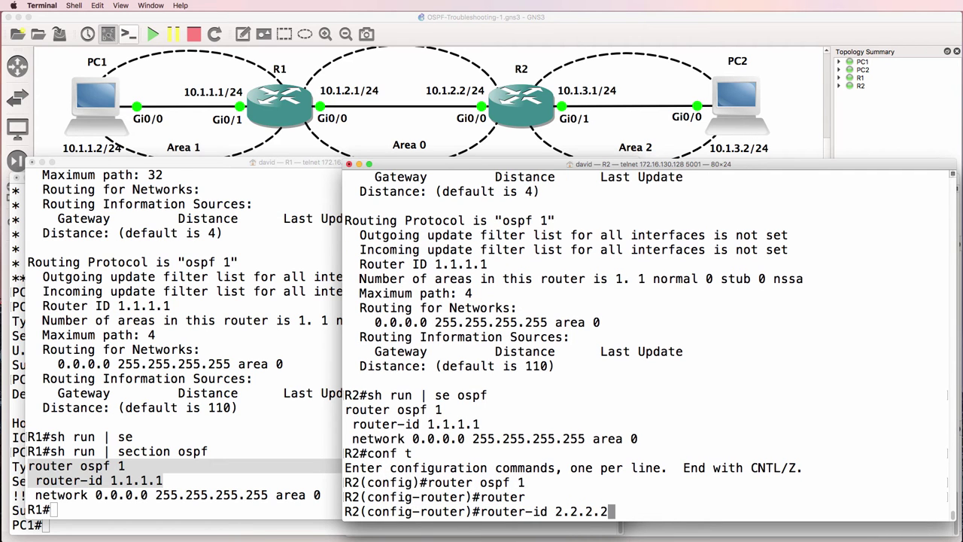
{"action": "key", "text": "Return"}
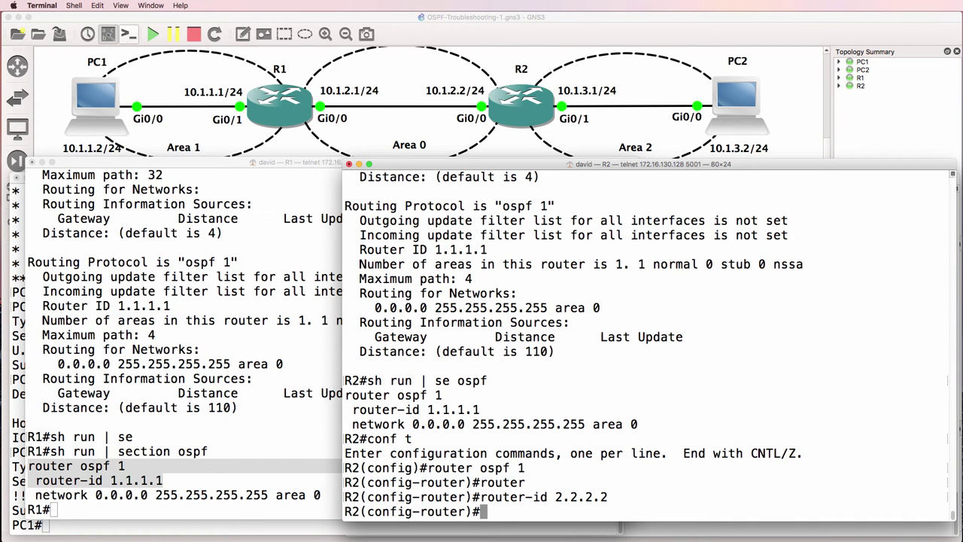
- Exit the OSPF configuration and enable logging console on R2
{"action": "type", "text": "exit"}
{"action": "key", "text": "Return"}
{"action": "type", "text": "no"}
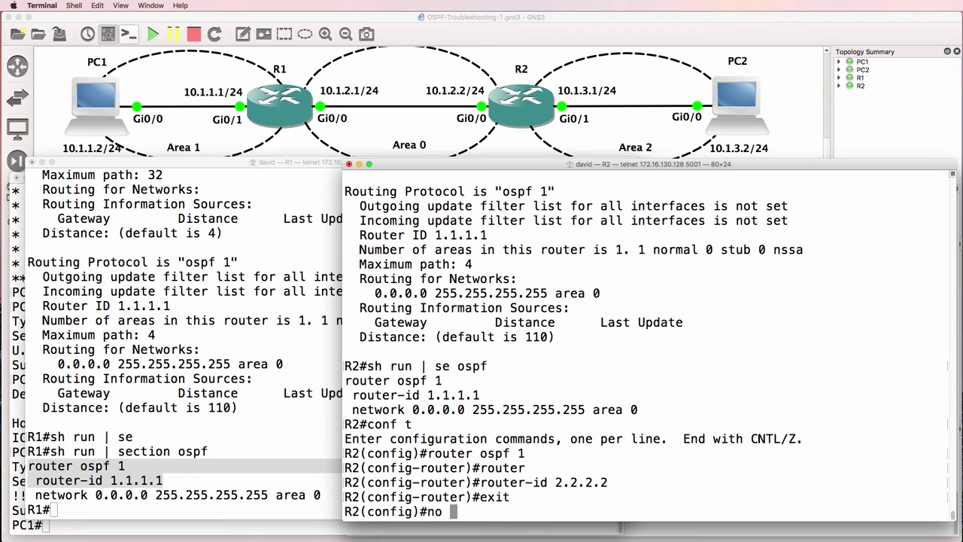
{"action": "key", "text": "BackSpace"}
{"action": "key", "text": "BackSpace"}
{"action": "key", "text": "BackSpace"}
{"action": "type", "text": "logging console"}
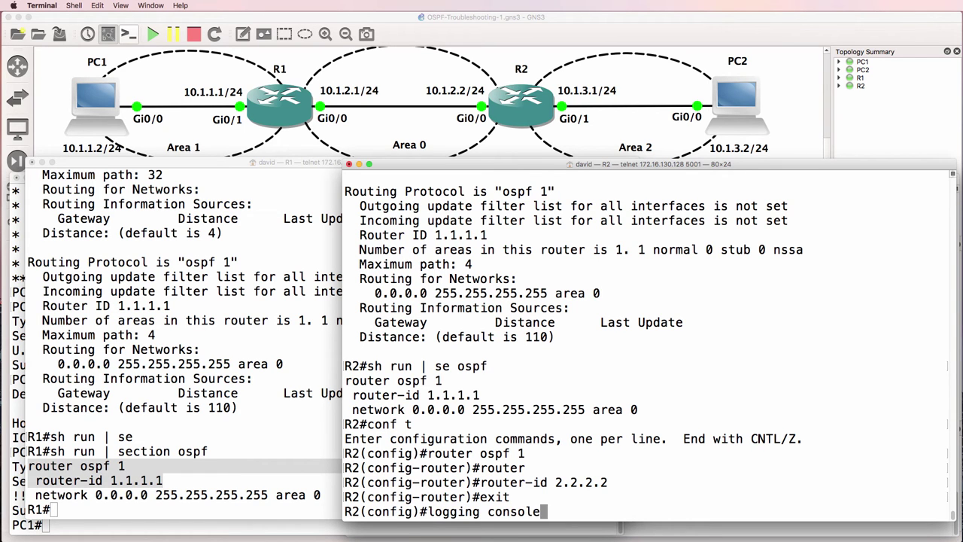
{"action": "key", "text": "Return"}
- Enable logging console on R1 and return to privileged mode
{"action": "left_click", "coordinate": [167, 455]}
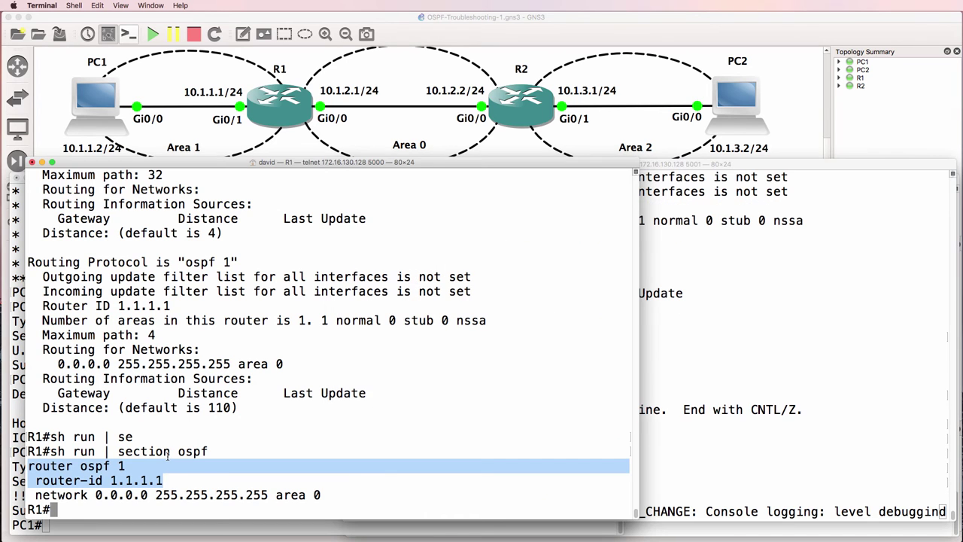
{"action": "type", "text": "conf tl"}
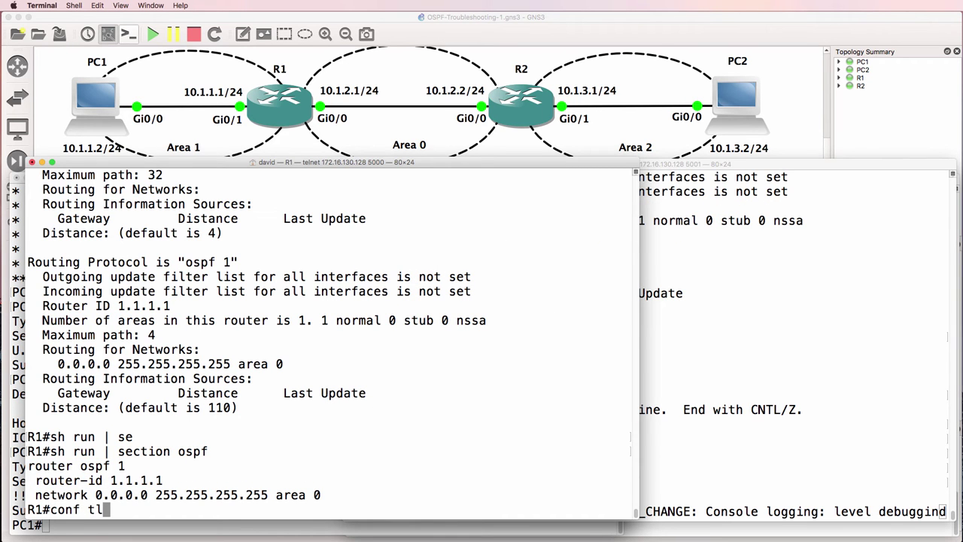
{"action": "key", "text": "Return"}
{"action": "type", "text": "logg"}
{"action": "key", "text": "Tab"}
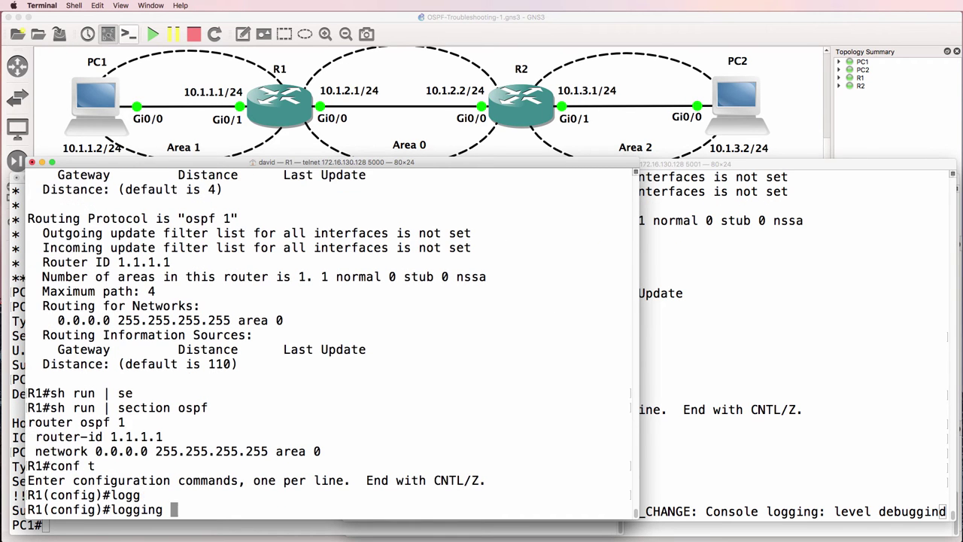
{"action": "type", "text": "con"}
{"action": "key", "text": "Tab"}
{"action": "key", "text": "Return"}
{"action": "type", "text": "end"}
{"action": "key", "text": "Return"}
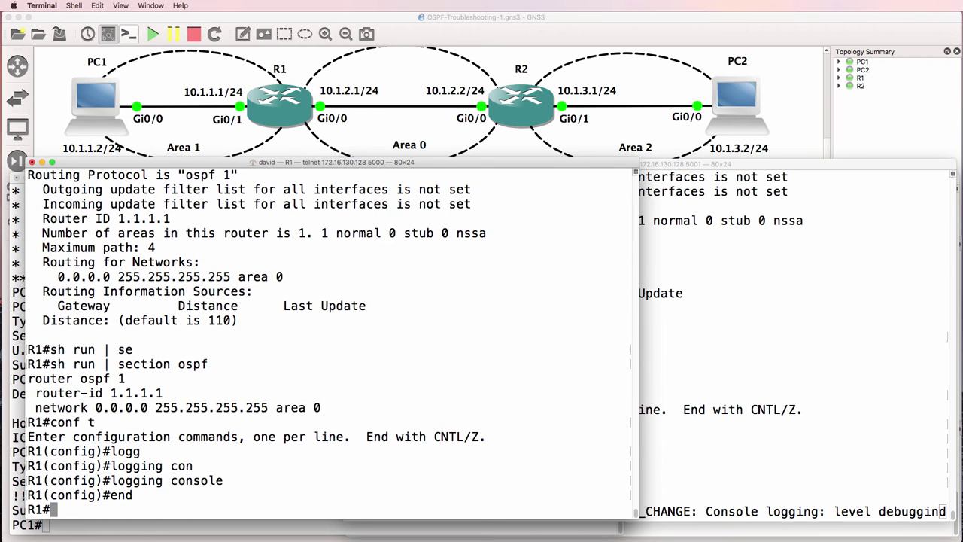
{"action": "type", "text": "s"}
{"action": "key", "text": "BackSpace"}
{"action": "key", "text": "BackSpace"}
{"action": "key", "text": "Return"}
{"action": "key", "text": "Return"}
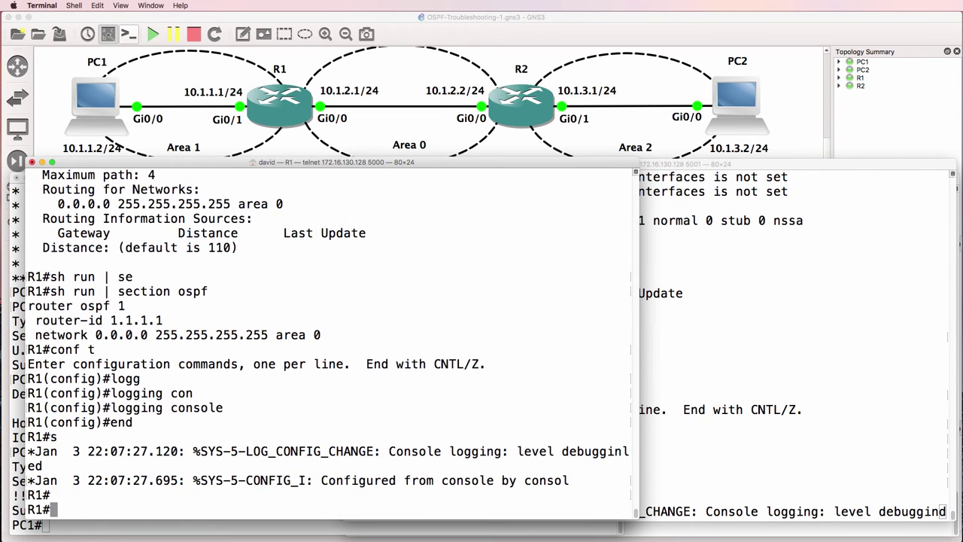
- Show R1's OSPF status and neighbors, confirming neighbor 2.2.2.2 in FULL/BDR state
{"action": "type", "text": "sh ip ospf"}
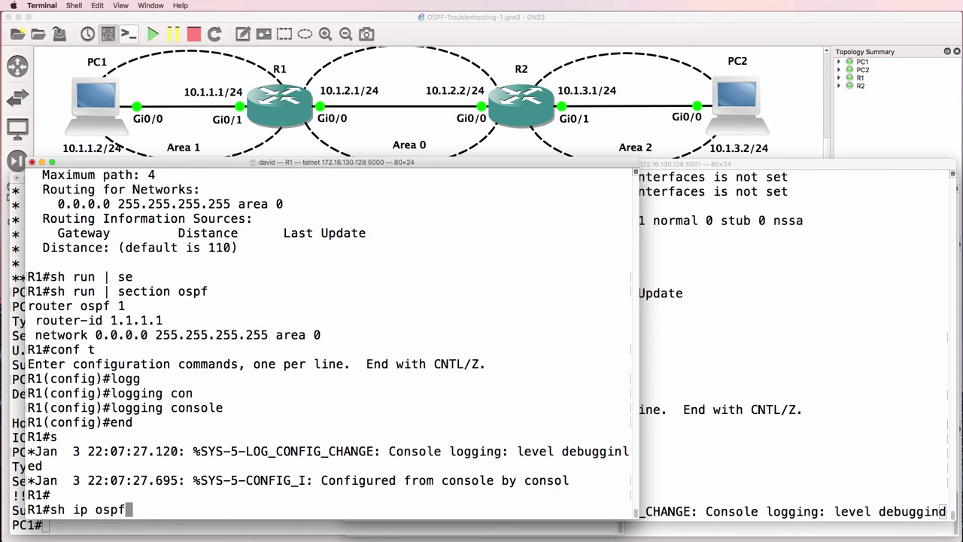
{"action": "key", "text": "Return"}
{"action": "key", "text": "space"}
{"action": "key", "text": "Up"}
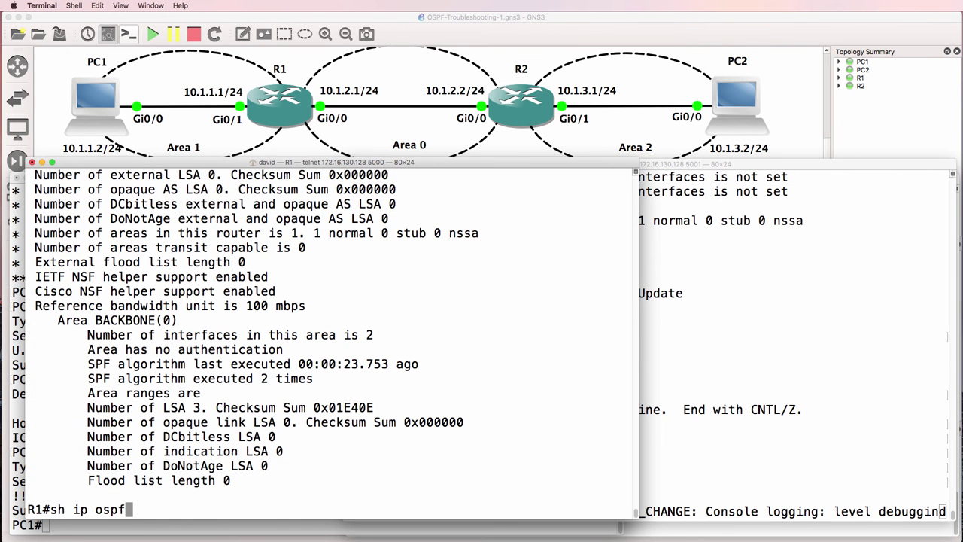
{"action": "type", "text": "nei"}
{"action": "key", "text": "Tab"}
{"action": "key", "text": "Return"}
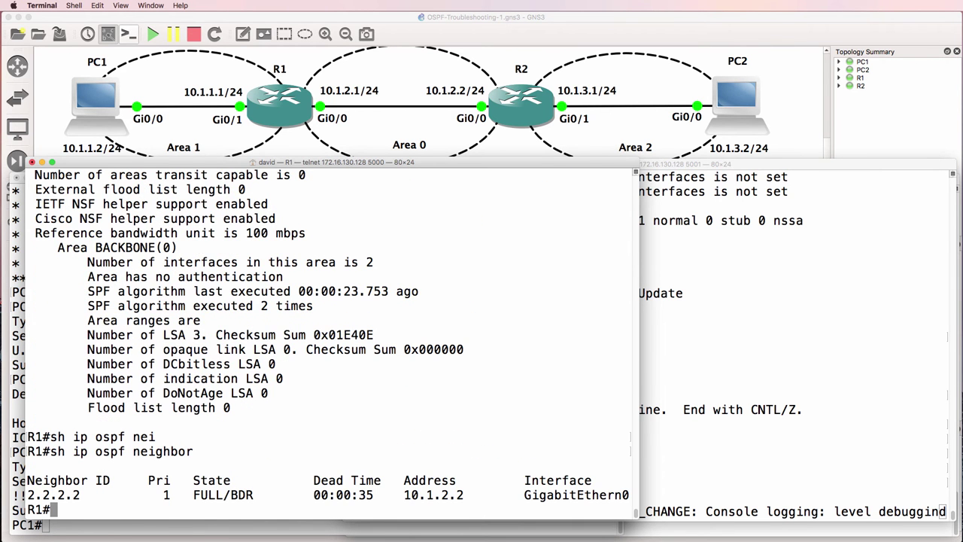
- Leave configuration mode on R2 and list its OSPF neighbors
{"action": "left_click", "coordinate": [640, 421]}
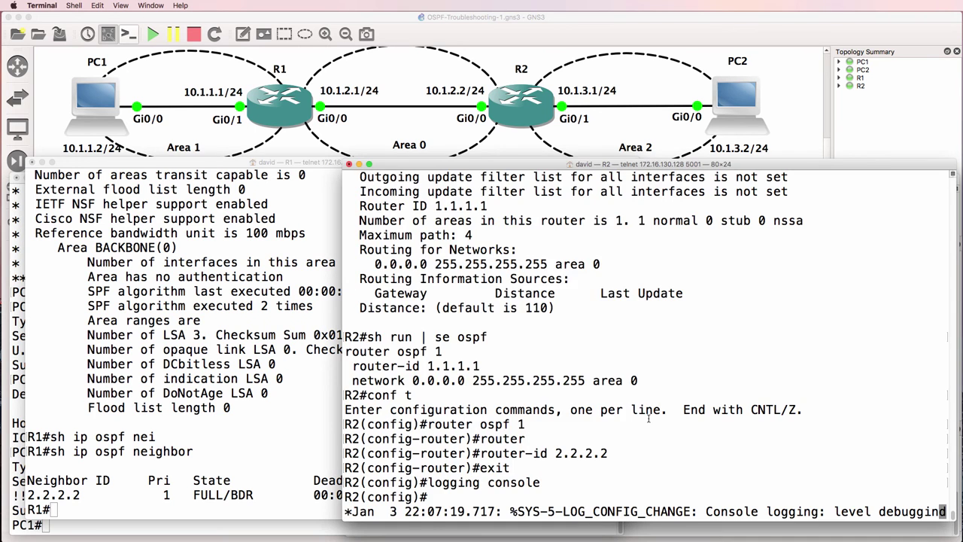
{"action": "key", "text": "Return"}
{"action": "type", "text": "en"}
{"action": "key", "text": "Return"}
{"action": "type", "text": "end"}
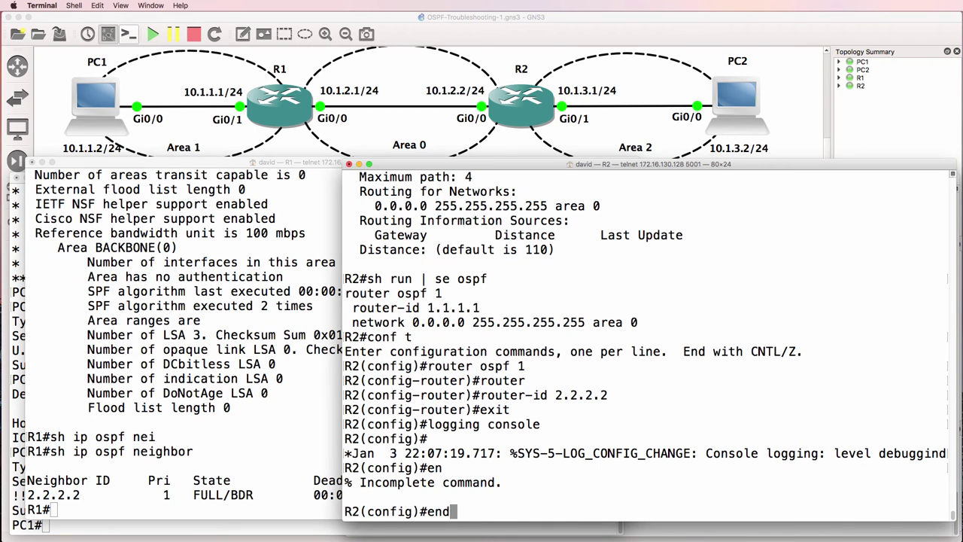
{"action": "key", "text": "Return"}
{"action": "type", "text": "sh ip s"}
{"action": "key", "text": "BackSpace"}
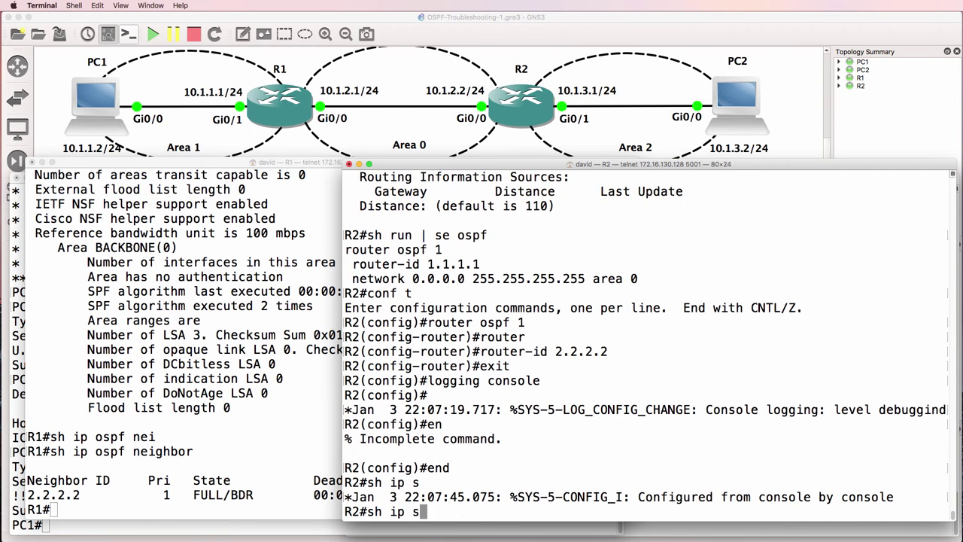
{"action": "type", "text": "ospf nei"}
{"action": "key", "text": "Return"}
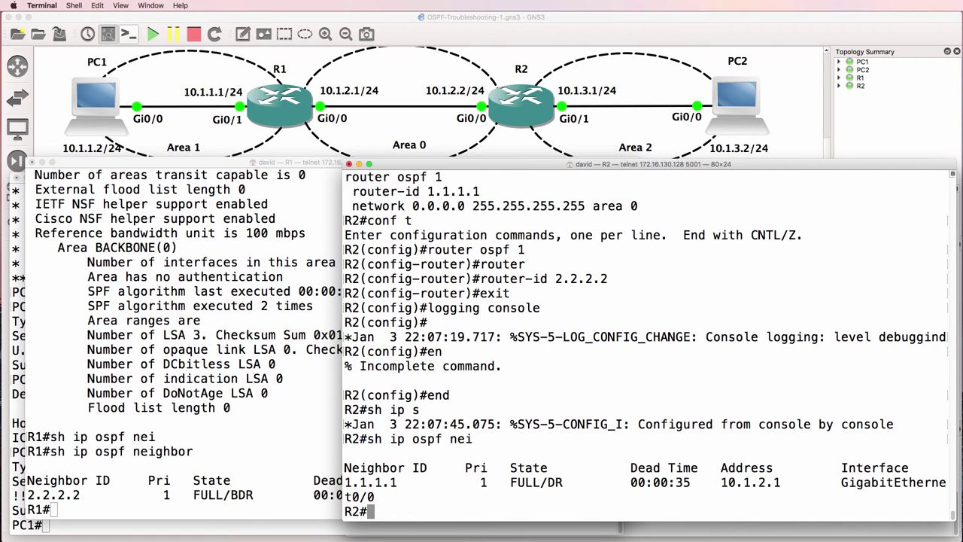
- Set R2's router ospf 1 router-id back to 1.1.1.1 and exit configuration
{"action": "type", "text": "conf t"}
{"action": "key", "text": "Return"}
{"action": "type", "text": "router "}
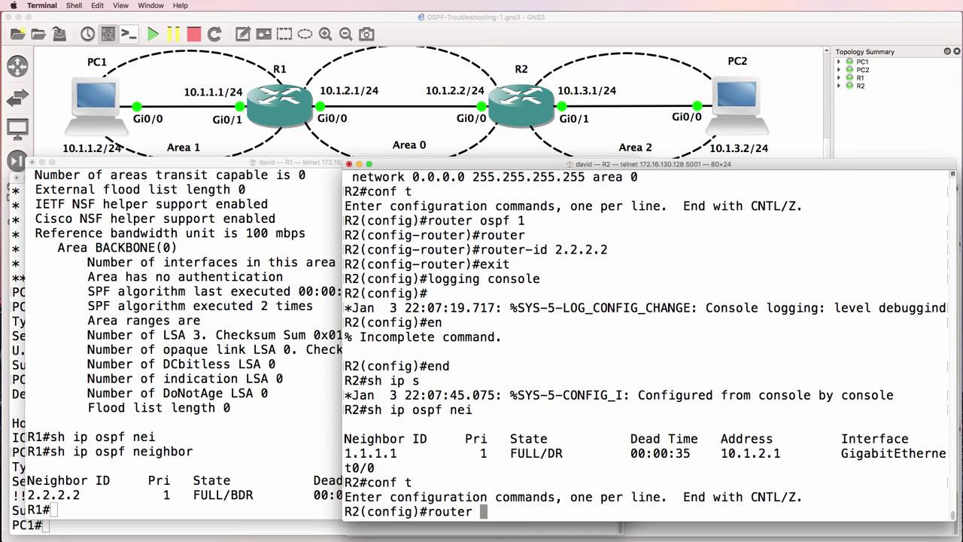
{"action": "type", "text": "ospf 1"}
{"action": "key", "text": "Return"}
{"action": "type", "text": "router)#router"}
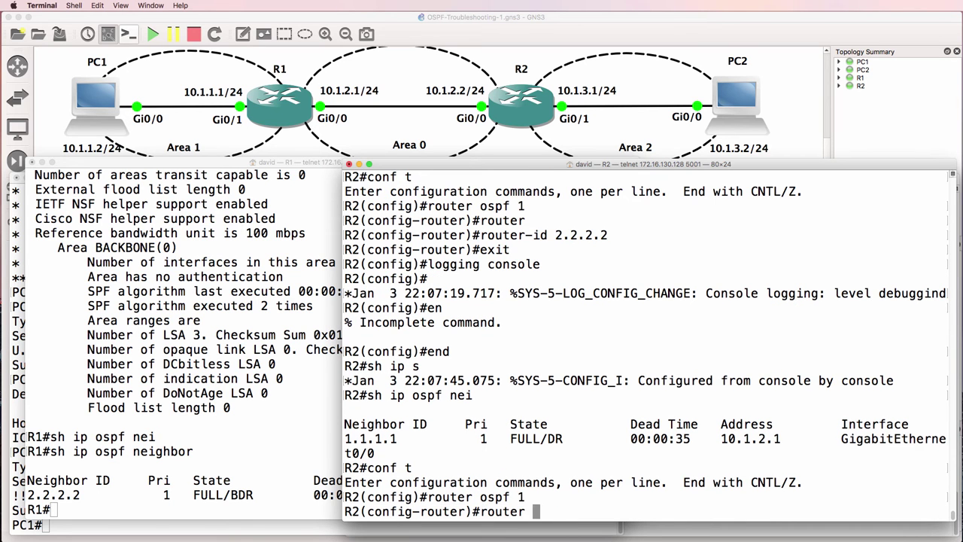
{"action": "key", "text": "BackSpace"}
{"action": "key", "text": "Tab"}
{"action": "type", "text": "1.1.1.1"}
{"action": "key", "text": "Return"}
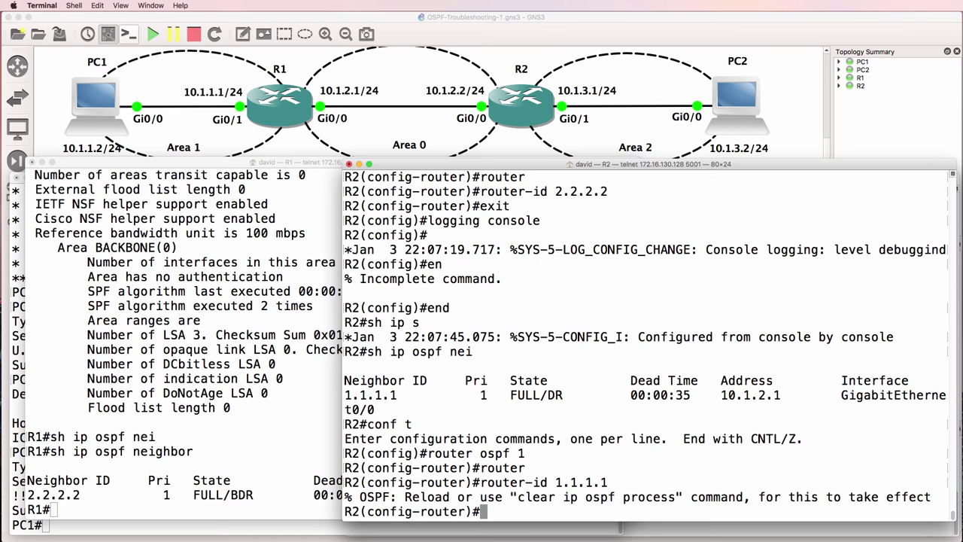
{"action": "type", "text": "end"}
{"action": "key", "text": "Return"}
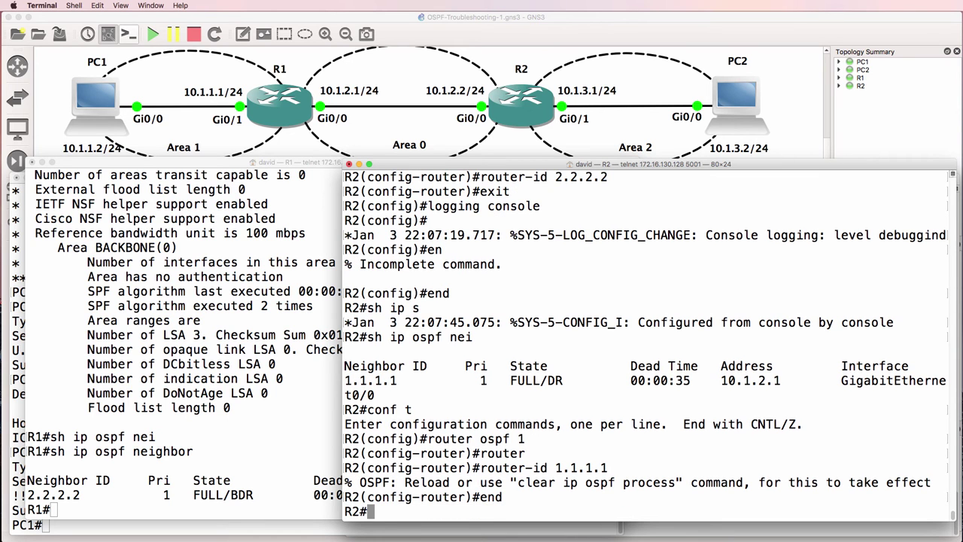
- Reset R2's OSPF process 1 with clear ip ospf process, answering yes
{"action": "type", "text": "clear"}
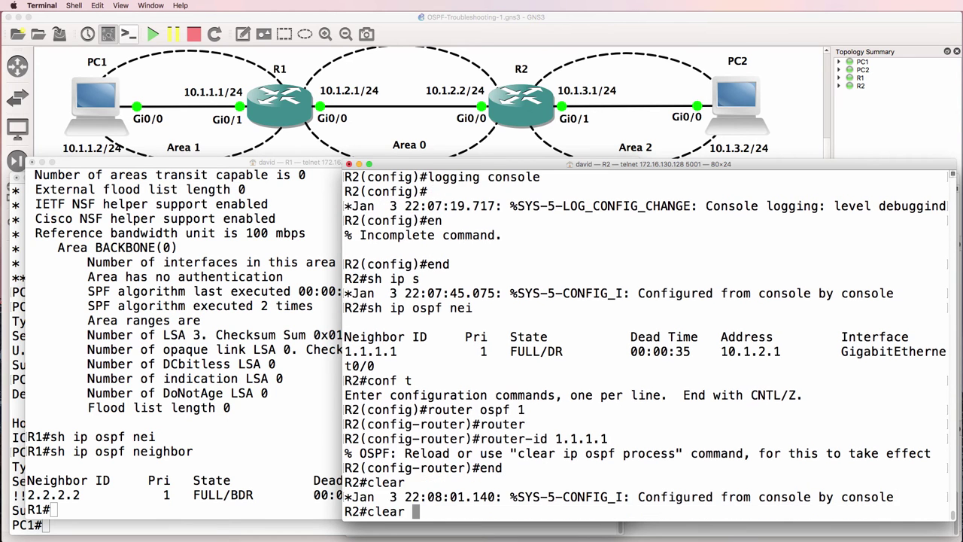
{"action": "type", "text": " ip os"}
{"action": "key", "text": "Tab"}
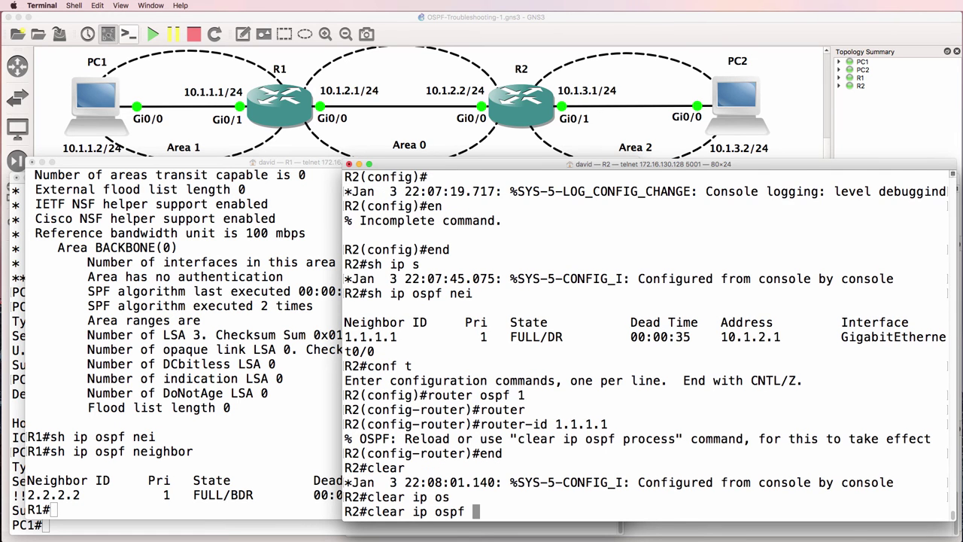
{"action": "type", "text": "?1"}
{"action": "key", "text": "Return"}
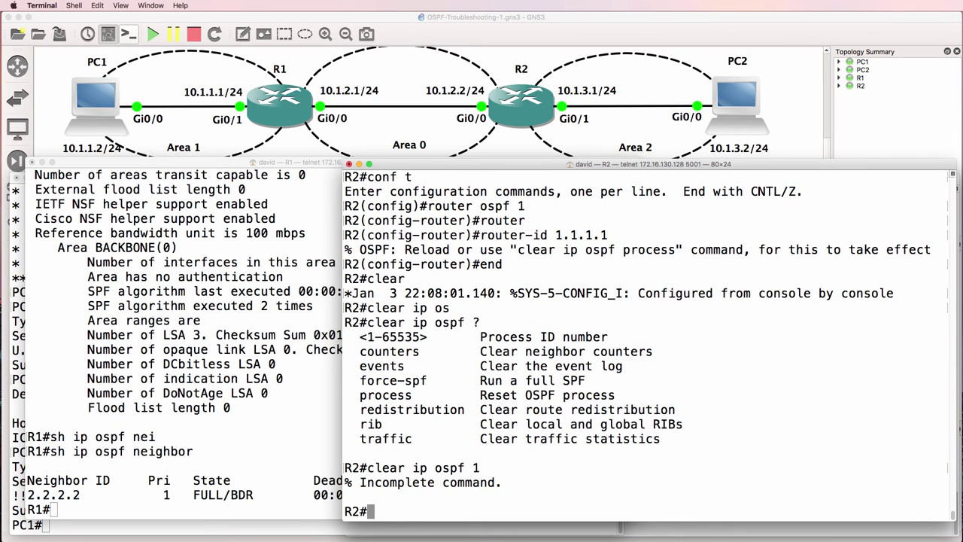
{"action": "key", "text": "Up"}
{"action": "type", "text": "?pro"}
{"action": "key", "text": "Tab"}
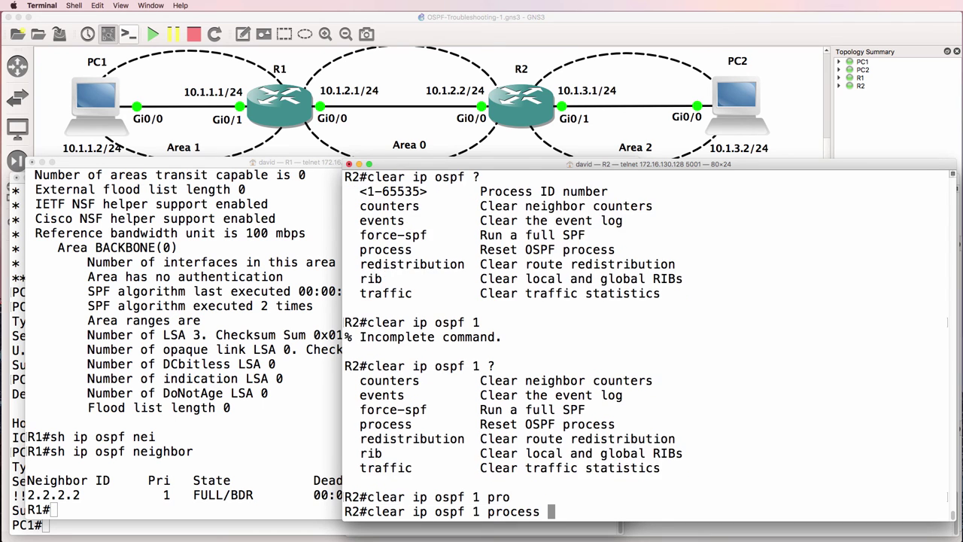
{"action": "type", "text": "?"}
{"action": "key", "text": "Return"}
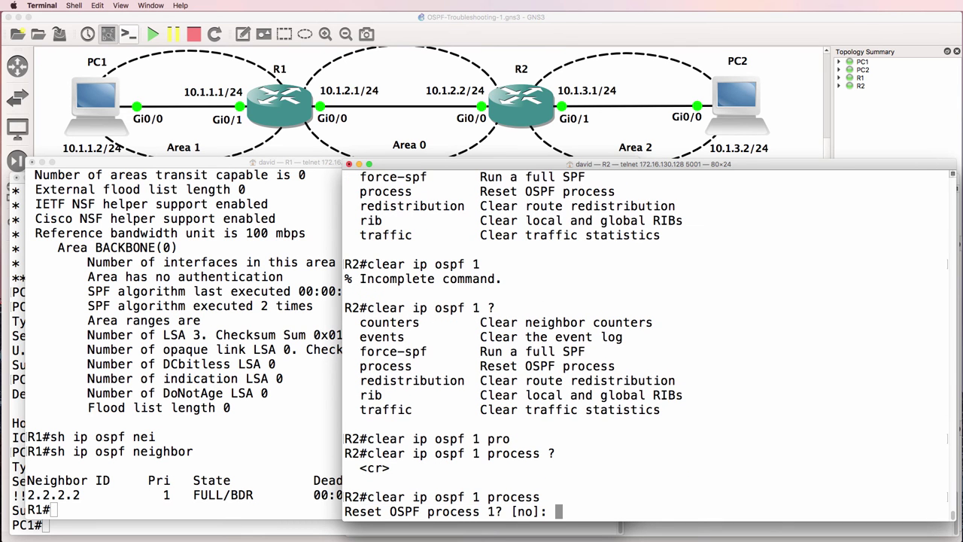
{"action": "type", "text": "yes"}
{"action": "key", "text": "Return"}
{"action": "type", "text": "sh"}
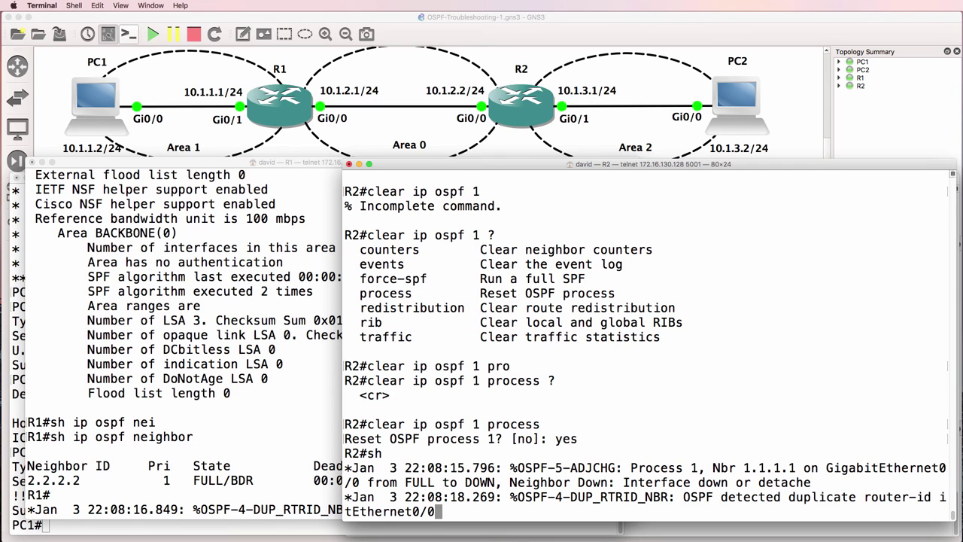
- Highlight the duplicate router-ID warnings logged on R2 and R1
{"action": "left_click_drag", "start_coordinate": [509, 496], "coordinate": [948, 498]}
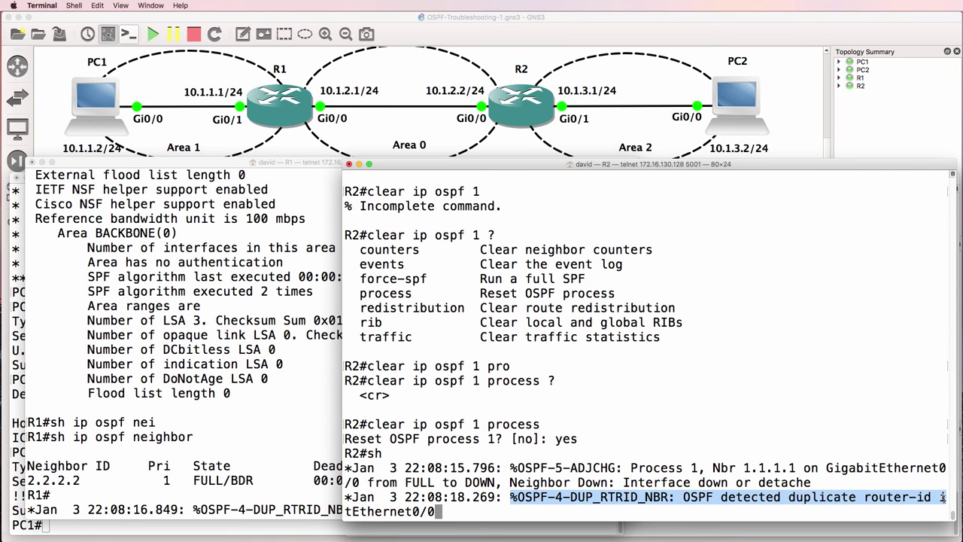
{"action": "left_click", "coordinate": [256, 483]}
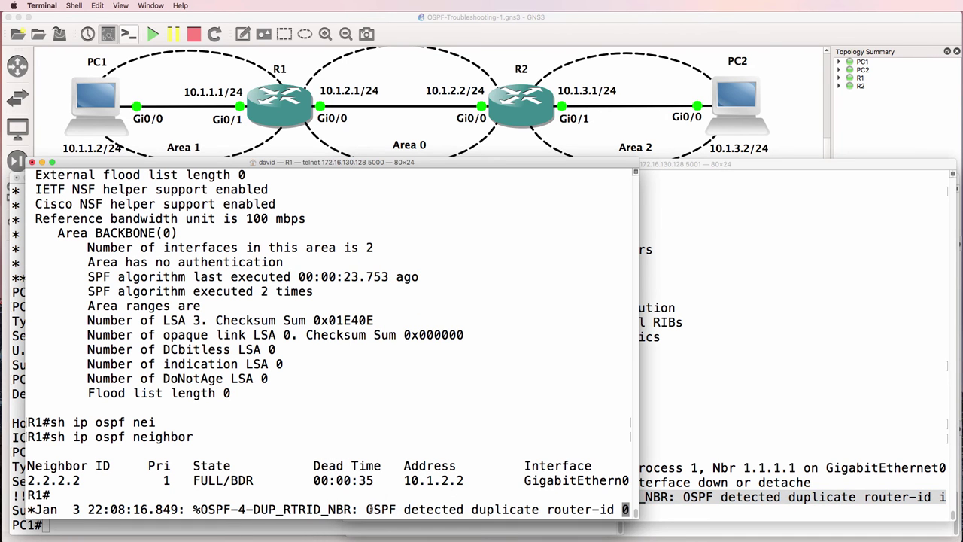
{"action": "left_click_drag", "start_coordinate": [367, 508], "coordinate": [658, 509]}
- Return to R2's console and enter global configuration mode with conf t
{"action": "left_click", "coordinate": [726, 454]}
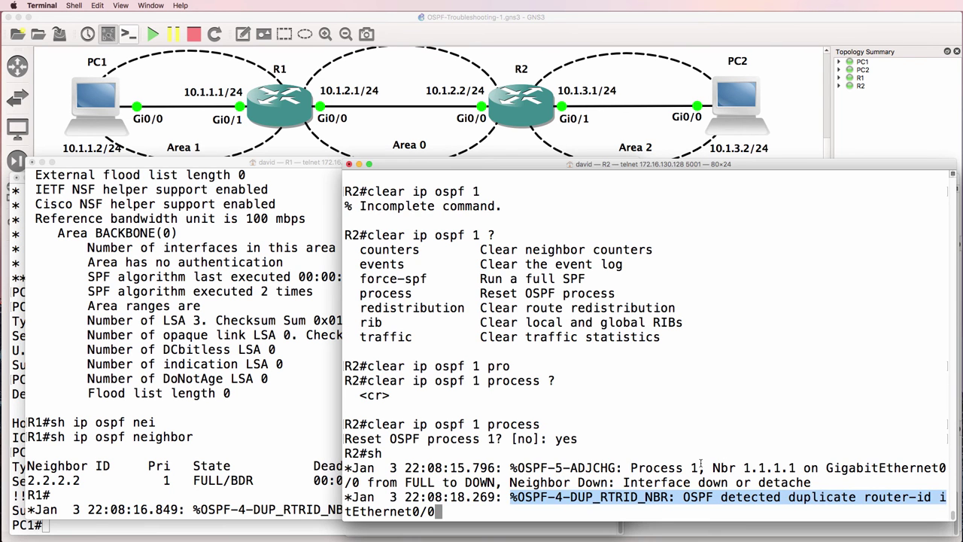
{"action": "key", "text": "Return"}
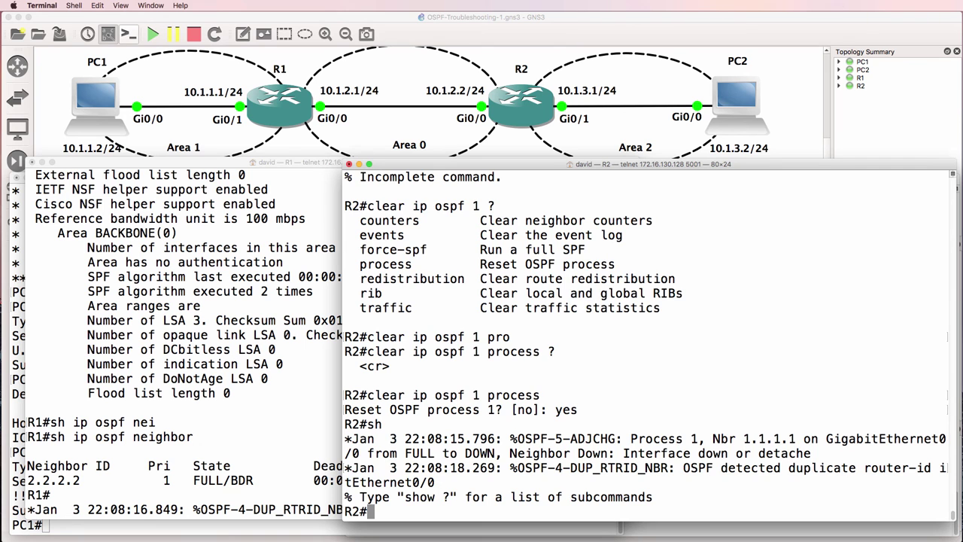
{"action": "type", "text": "conf t"}
{"action": "key", "text": "Return"}
- Display R2's current OSPF configuration with do sh run | sec ospf
{"action": "type", "text": "router"}
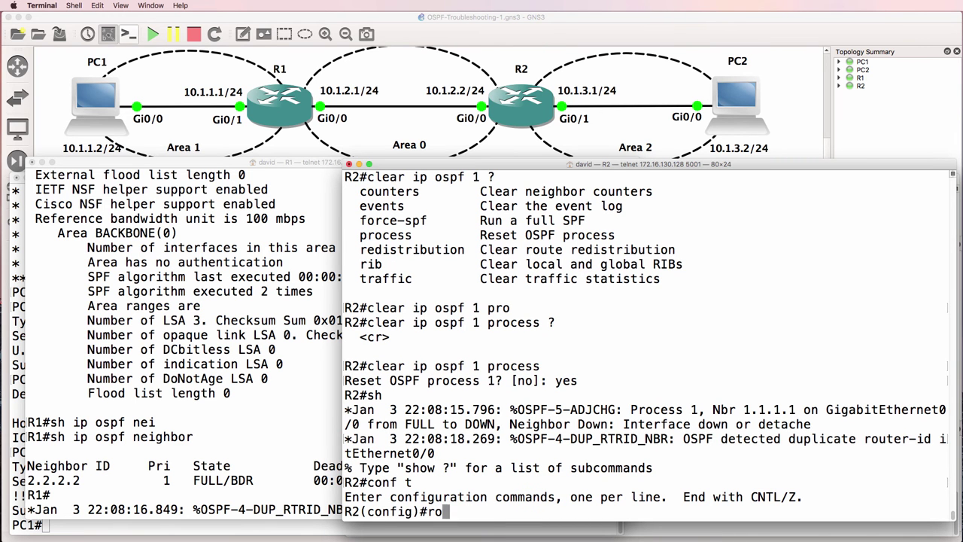
{"action": "key", "text": "BackSpace"}
{"action": "key", "text": "BackSpace"}
{"action": "key", "text": "BackSpace"}
{"action": "key", "text": "BackSpace"}
{"action": "key", "text": "BackSpace"}
{"action": "key", "text": "BackSpace"}
{"action": "key", "text": "BackSpace"}
{"action": "type", "text": "do sh run | sec"}
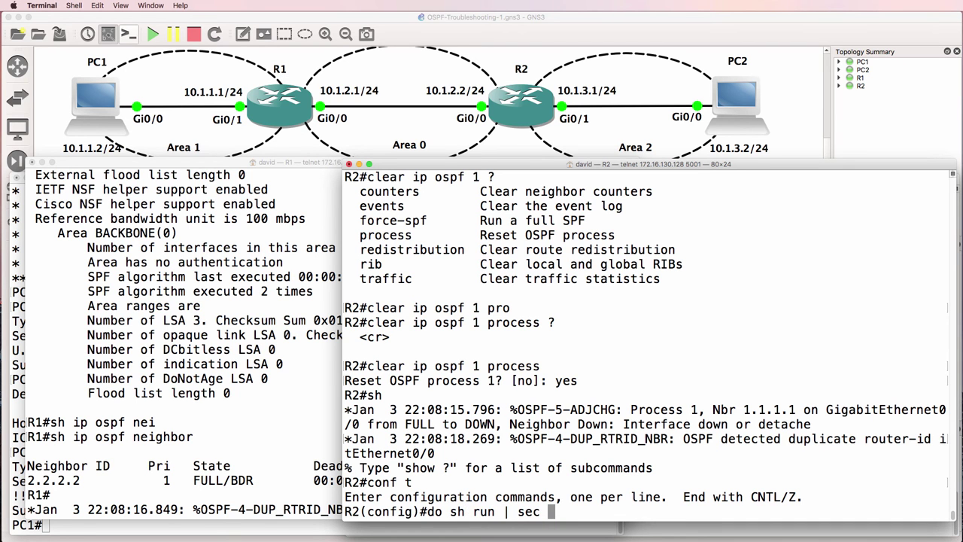
{"action": "type", "text": " ospf"}
{"action": "key", "text": "Return"}
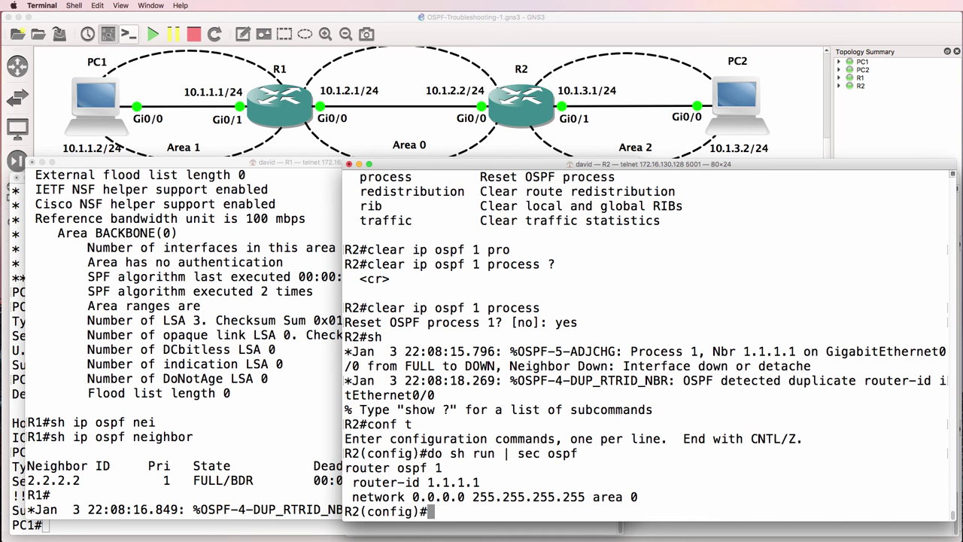
- Set router-id 2.2.2.2 under OSPF process 1 on R2 and exit configuration mode
{"action": "type", "text": "router osp"}
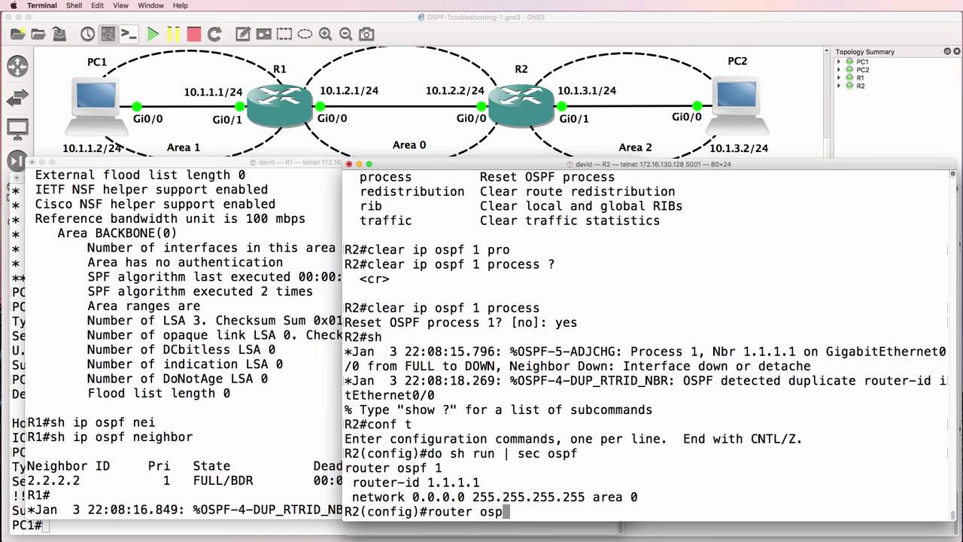
{"action": "type", "text": "f 1"}
{"action": "key", "text": "Return"}
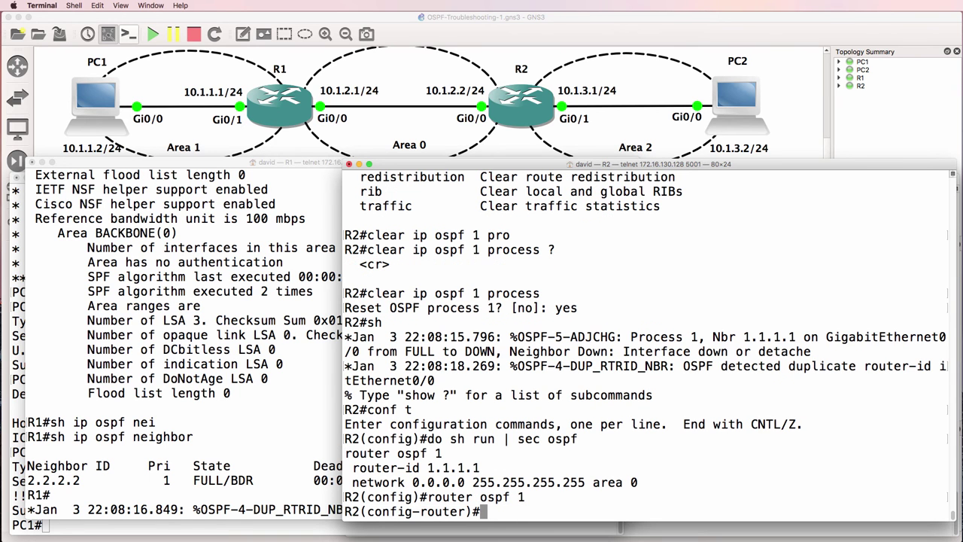
{"action": "type", "text": "rout"}
{"action": "key", "text": "Tab"}
{"action": "type", "text": "2.2.2.2"}
{"action": "key", "text": "Return"}
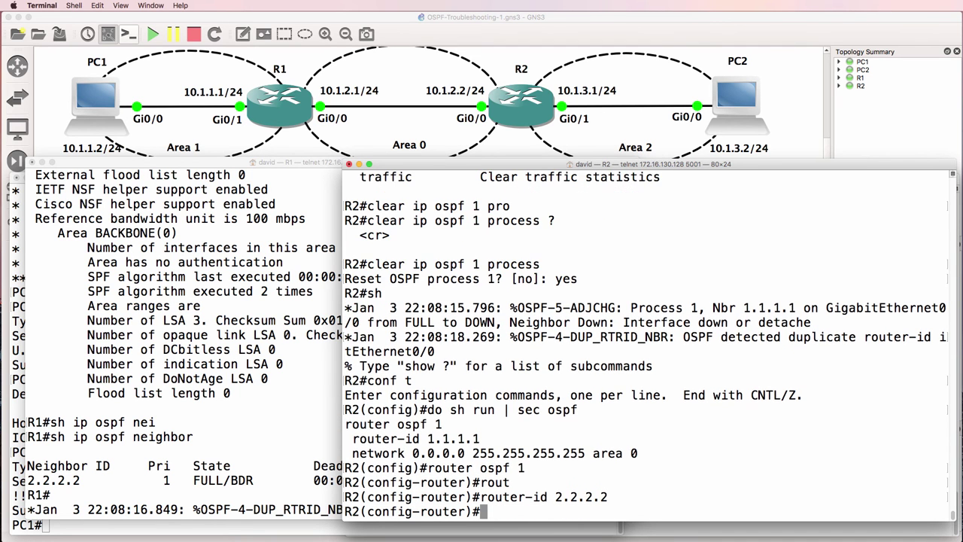
{"action": "type", "text": "en"}
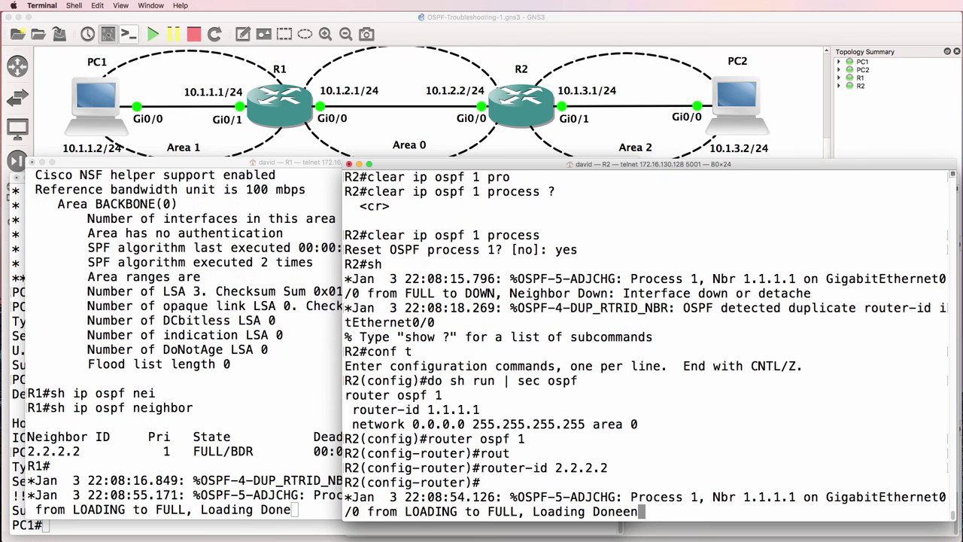
{"action": "type", "text": "d"}
{"action": "key", "text": "Return"}
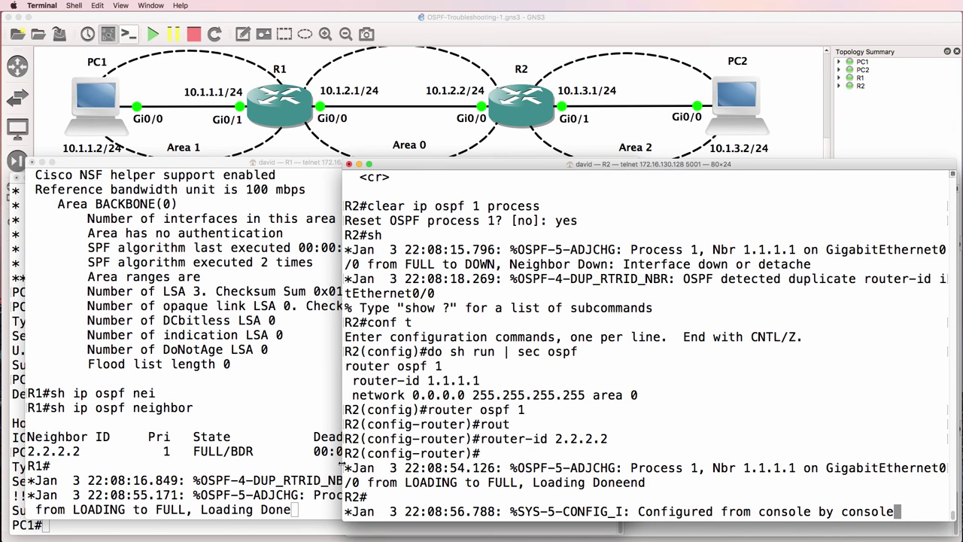
- Show R2's updated OSPF config and compare router-id 2.2.2.2 against the old 1.1.1.1
{"action": "left_click_drag", "start_coordinate": [346, 467], "coordinate": [753, 493]}
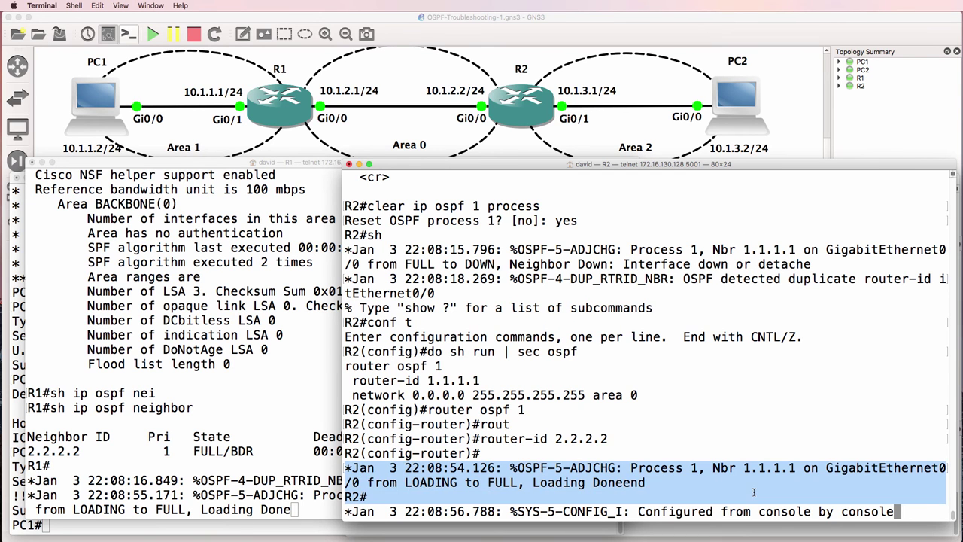
{"action": "key", "text": "Return"}
{"action": "type", "text": "sh run r"}
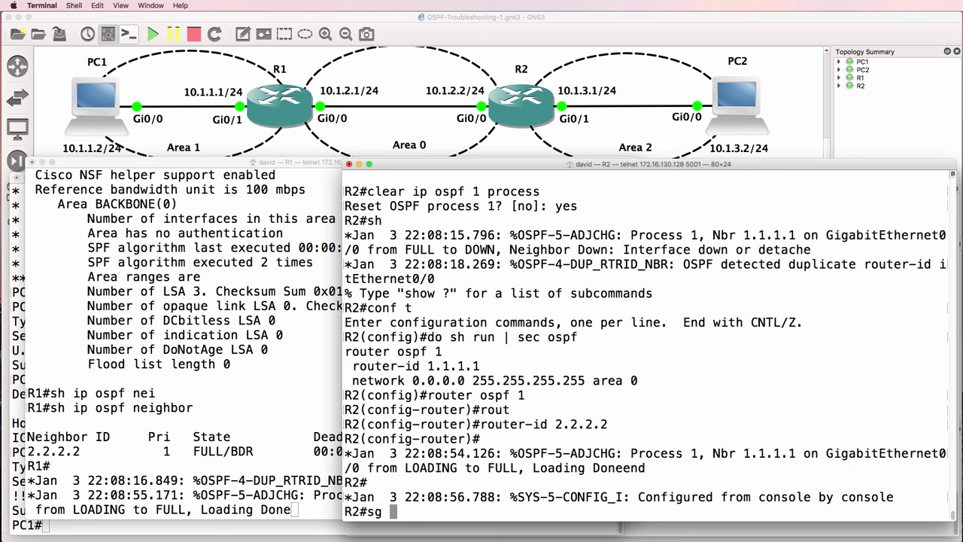
{"action": "key", "text": "BackSpace"}
{"action": "type", "text": "| sec"}
{"action": "left_click_drag", "start_coordinate": [345, 349], "coordinate": [634, 381]}
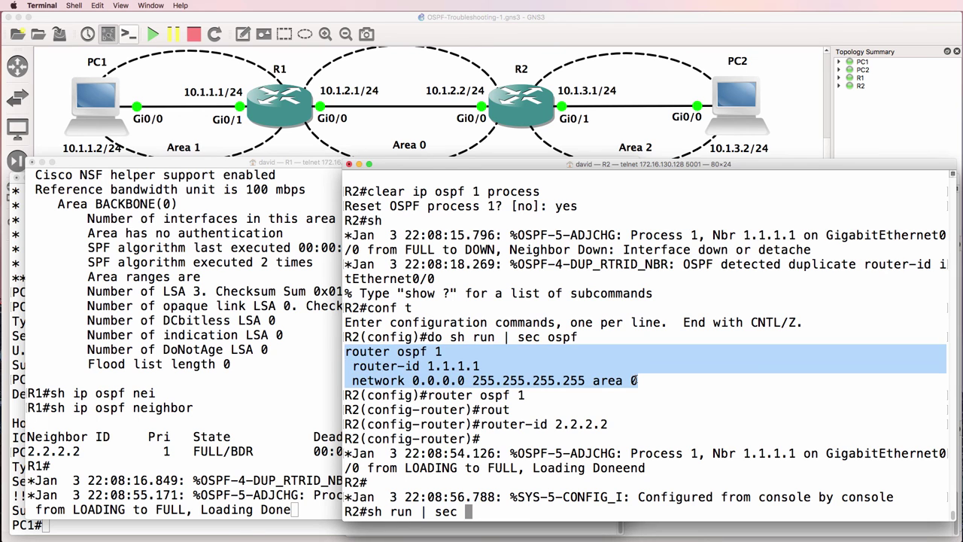
{"action": "left_click", "coordinate": [634, 380]}
{"action": "type", "text": "ospf"}
{"action": "key", "text": "Return"}
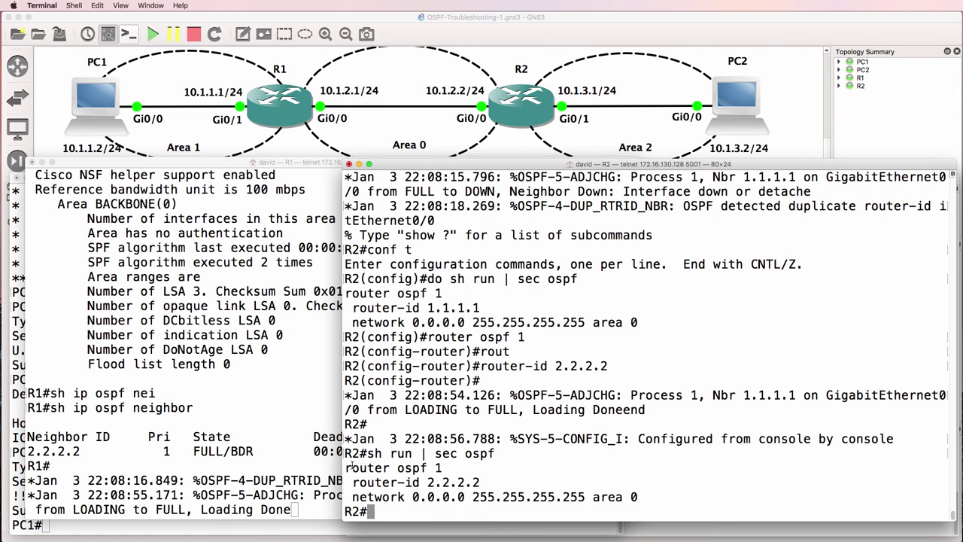
{"action": "left_click_drag", "start_coordinate": [353, 481], "coordinate": [529, 480]}
{"action": "left_click_drag", "start_coordinate": [354, 307], "coordinate": [494, 304]}
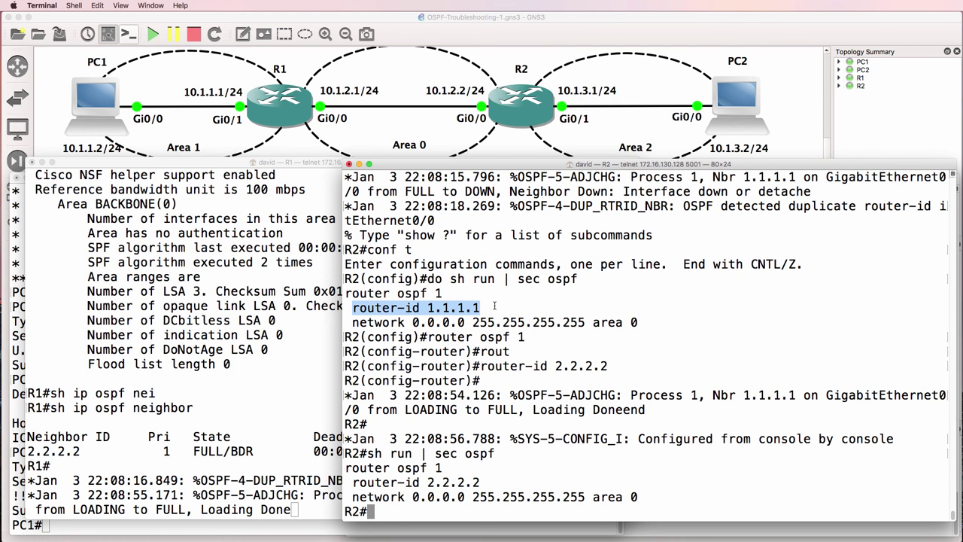
- List R2's OSPF neighbours, showing 1.1.1.1 in FULL/DR state
{"action": "type", "text": "sh ip sopf"}
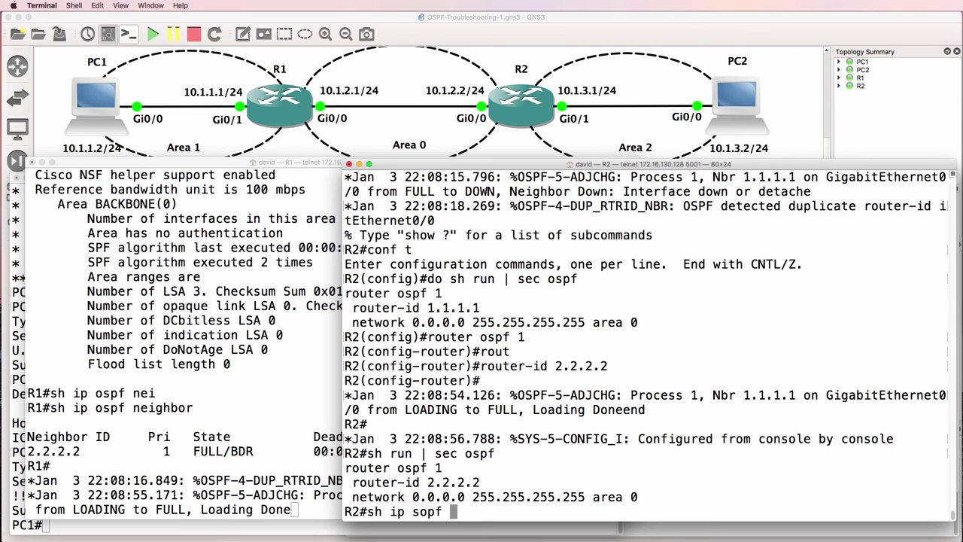
{"action": "key", "text": "BackSpace"}
{"action": "key", "text": "BackSpace"}
{"action": "key", "text": "BackSpace"}
{"action": "key", "text": "BackSpace"}
{"action": "key", "text": "BackSpace"}
{"action": "type", "text": "ospf nei"}
{"action": "key", "text": "Return"}
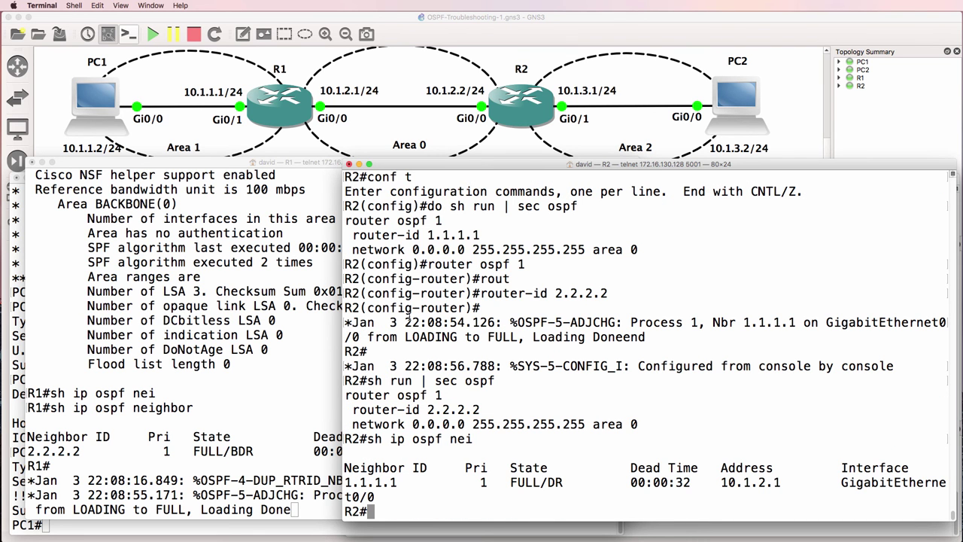
- Run sh ip ospf nei on R1, confirming neighbour 2.2.2.2 is FULL/BDR via 10.1.2.2
{"action": "left_click", "coordinate": [319, 315]}
{"action": "key", "text": "Return"}
{"action": "key", "text": "Return"}
{"action": "type", "text": "sh ip"}
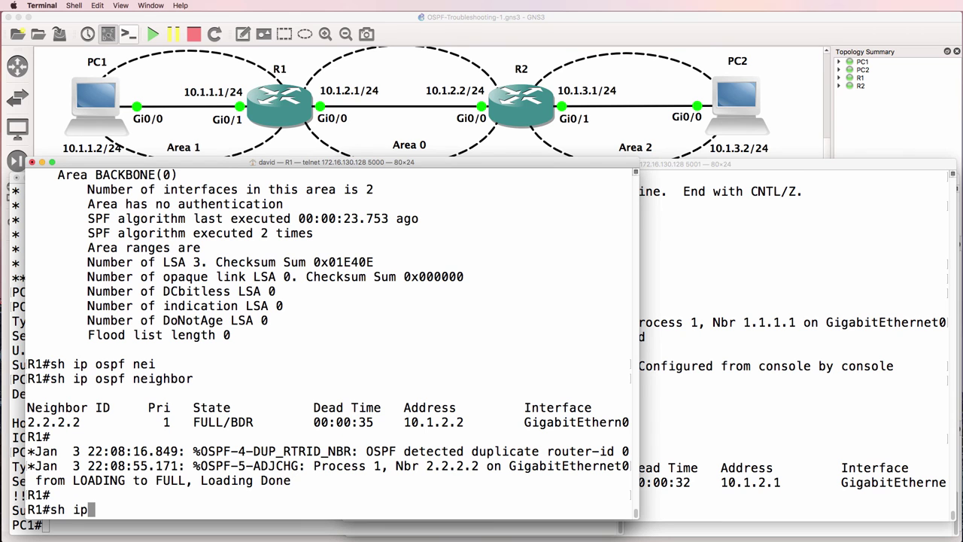
{"action": "type", "text": " ospf nei"}
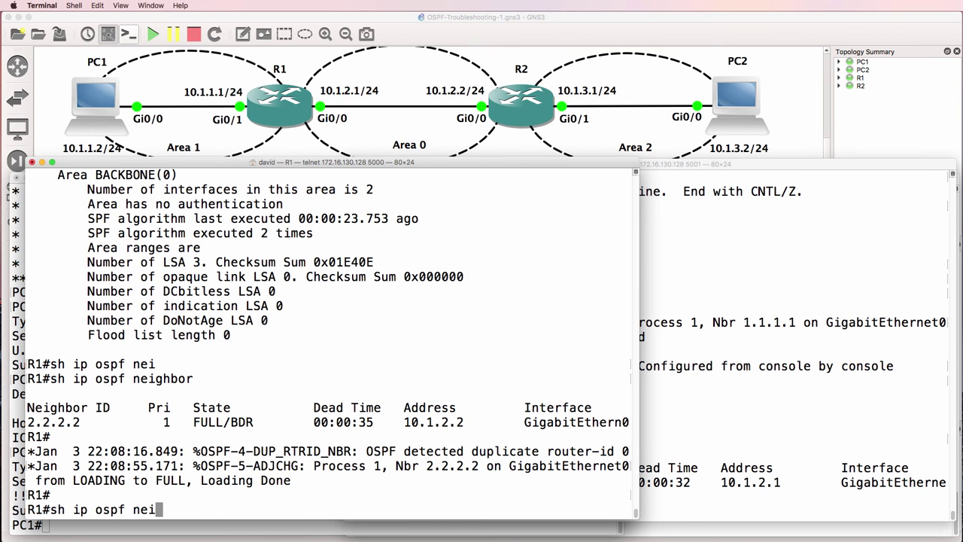
{"action": "key", "text": "Return"}
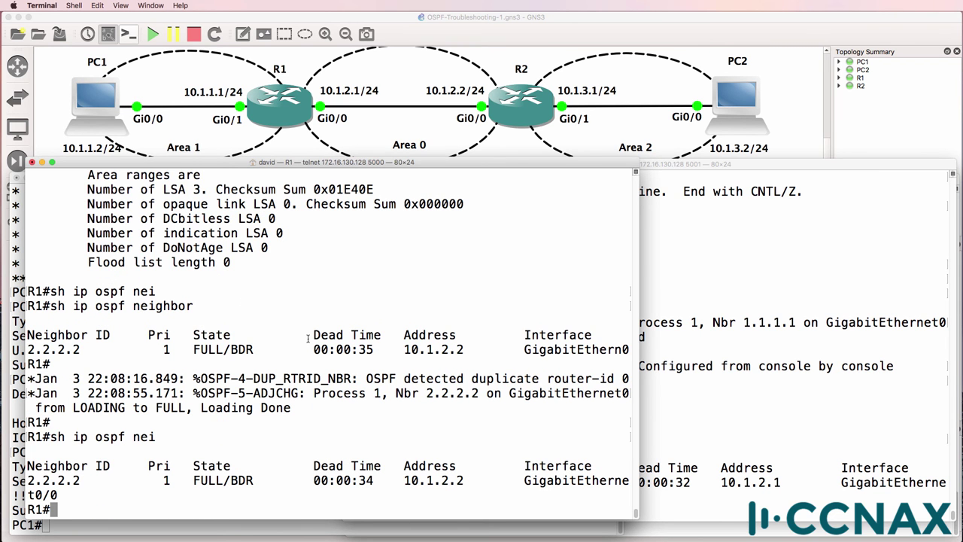
{"action": "left_click_drag", "start_coordinate": [366, 378], "coordinate": [625, 378]}
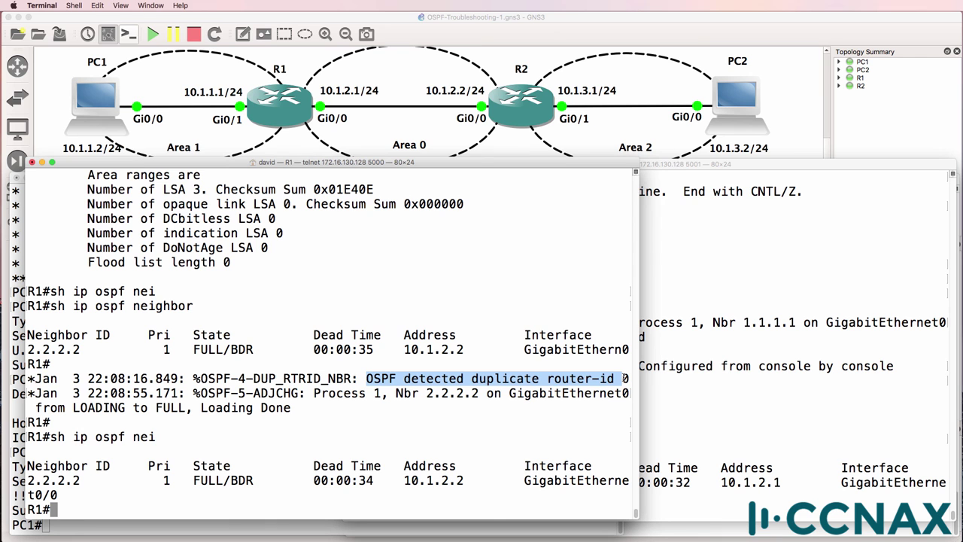
- Ping PC2 at 10.1.3.2 from PC1, succeeding 5/5
{"action": "left_click", "coordinate": [18, 207]}
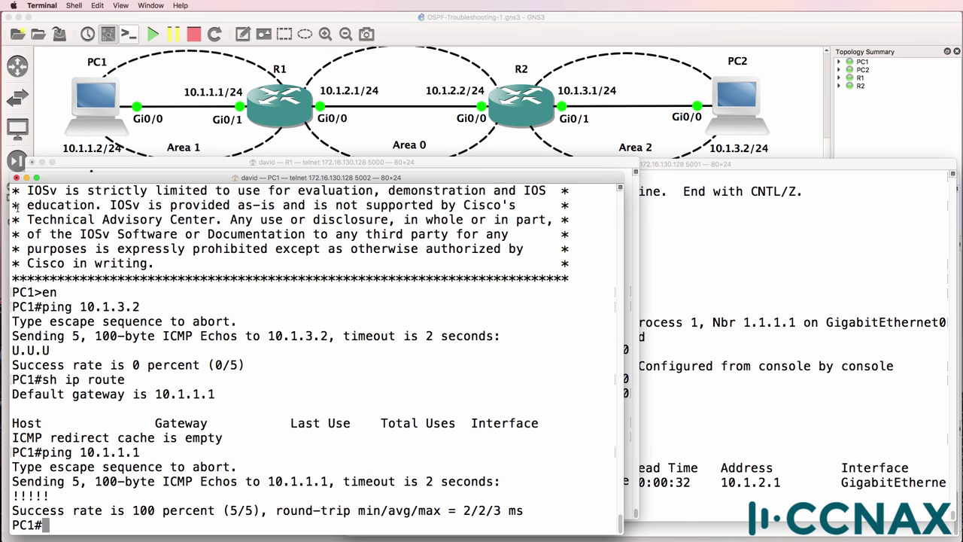
{"action": "key", "text": "Up"}
{"action": "key", "text": "BackSpace"}
{"action": "key", "text": "BackSpace"}
{"action": "key", "text": "BackSpace"}
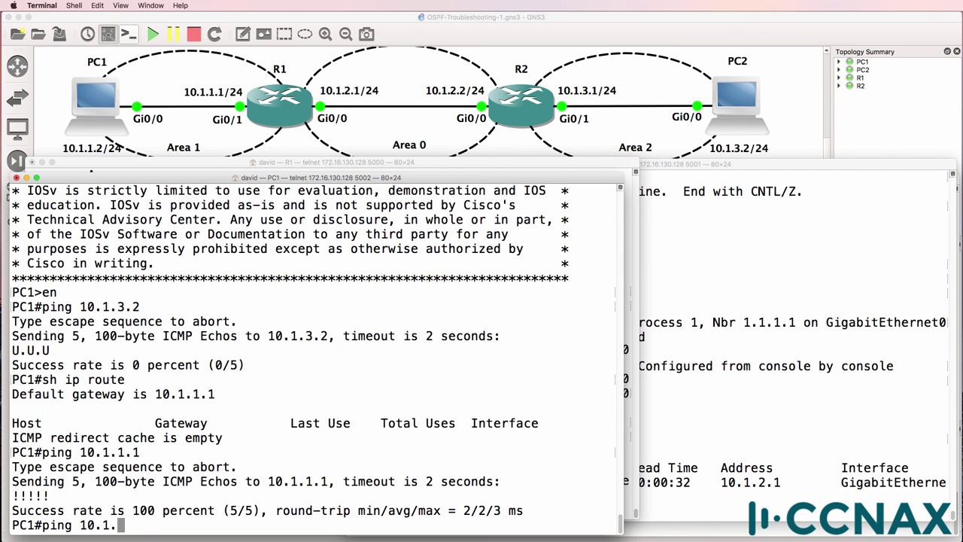
{"action": "type", "text": "3.2"}
{"action": "key", "text": "Return"}
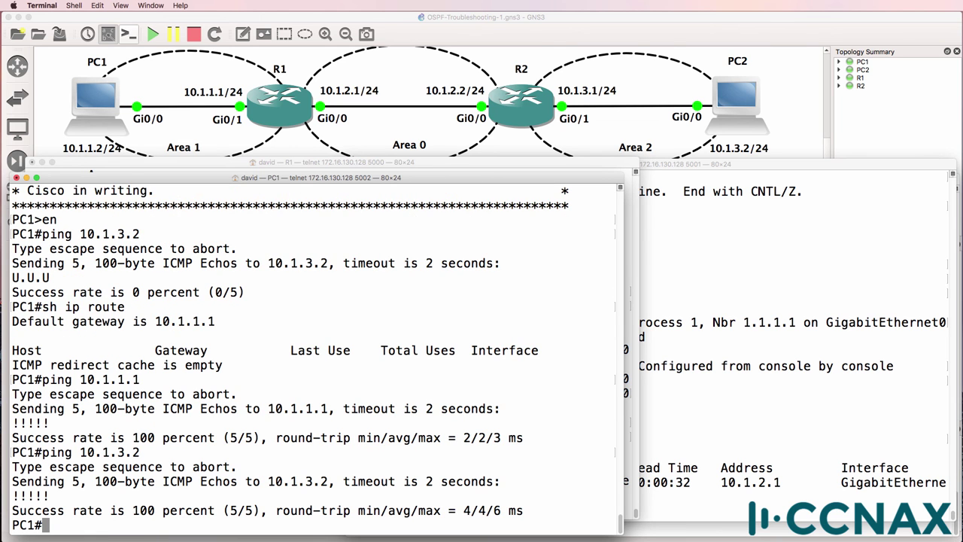
- Traceroute from PC1 to 10.1.3.2, passing through 10.1.1.1 and 10.1.2.2
{"action": "type", "text": "tr"}
{"action": "key", "text": "Tab"}
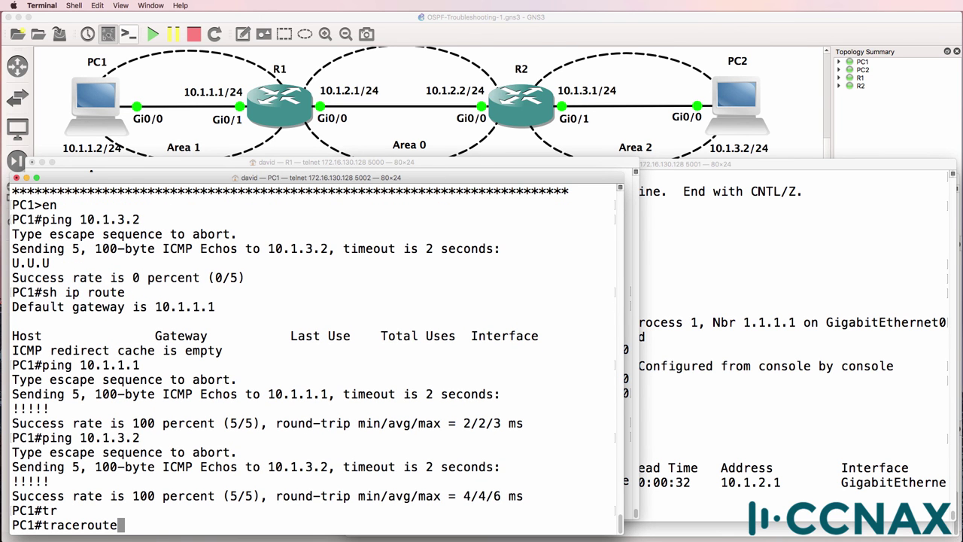
{"action": "type", "text": "10.1.3.2"}
{"action": "key", "text": "Return"}
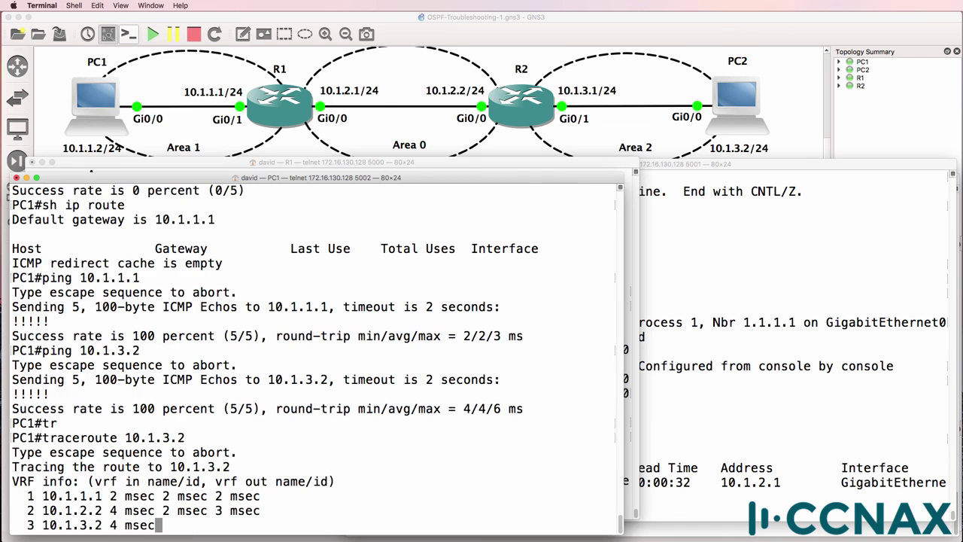